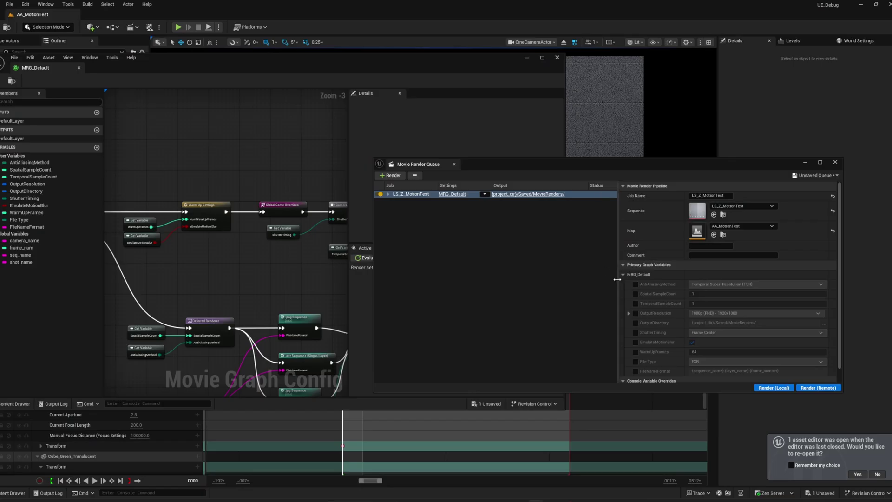
Enable the LS_Z_MotionTest job's overrides for anti-aliasing, sample counts, output resolution, shutter timing, motion blur, warm-up frames and file type.
click(598, 284)
click(598, 293)
click(598, 303)
click(598, 313)
click(598, 332)
click(598, 342)
click(598, 351)
click(598, 362)
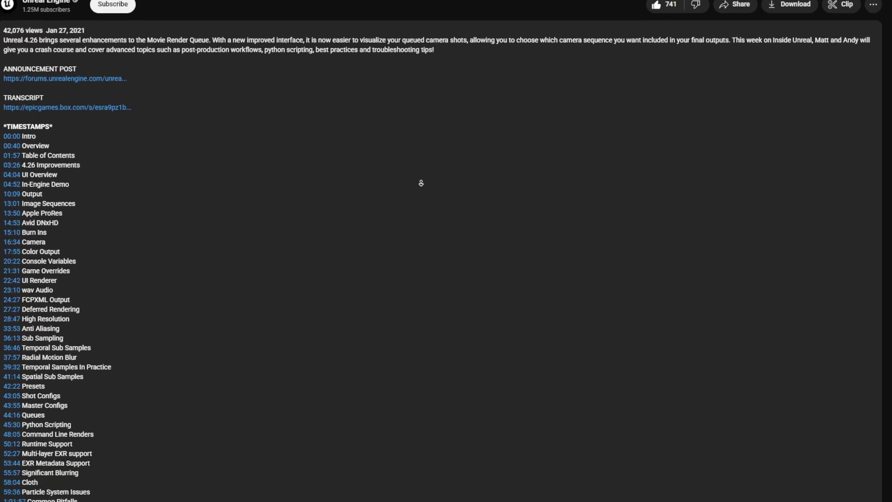
Examine the timestamps in the Movie Render Queue video's description on YouTube and skim through the later sections of the video.
scroll(422, 179, down, 3)
scroll(422, 179, down, 3)
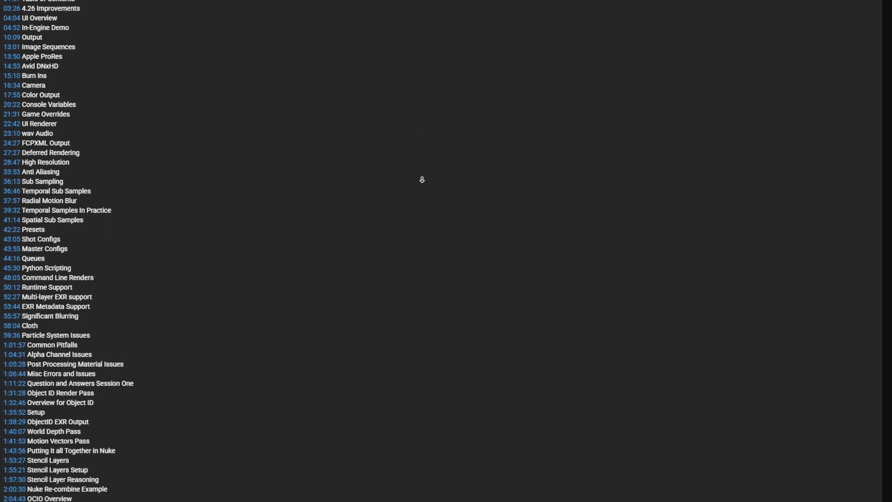
scroll(422, 179, down, 5)
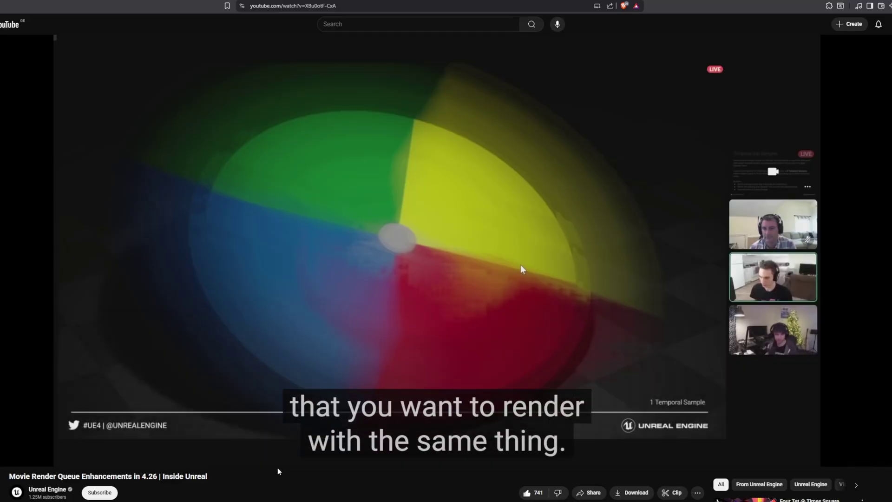
click(247, 445)
click(278, 445)
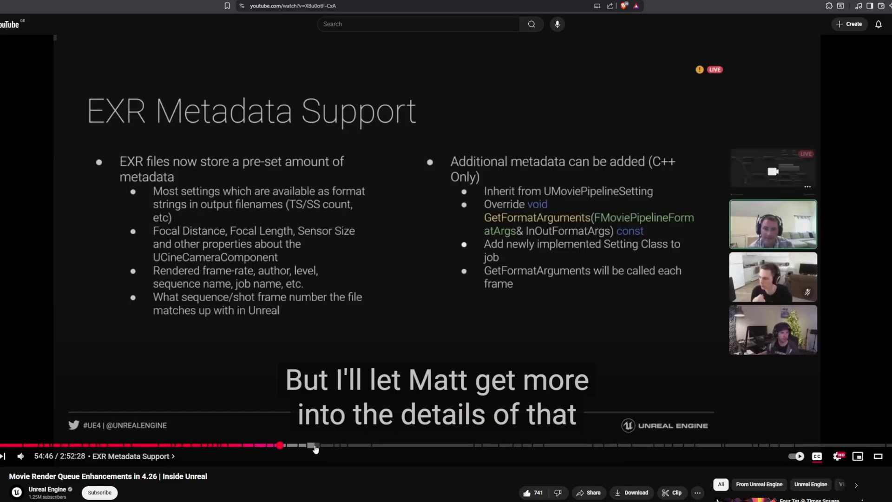
click(348, 445)
click(381, 446)
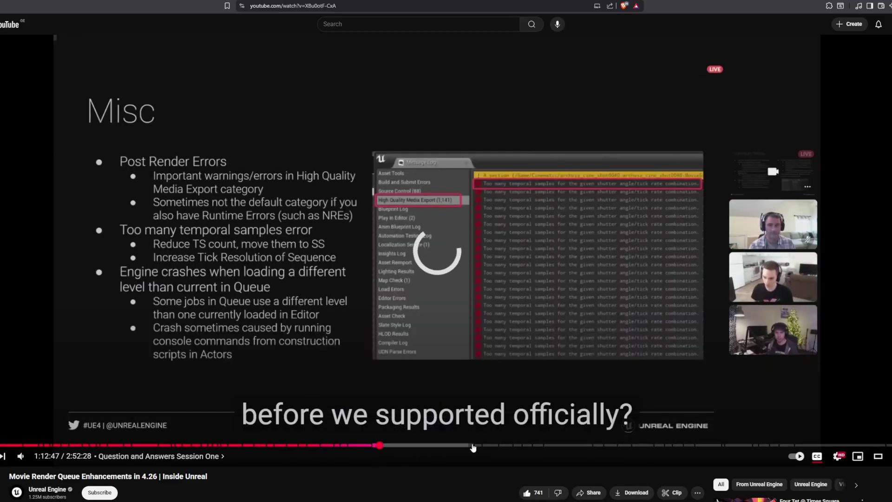
click(518, 446)
click(543, 446)
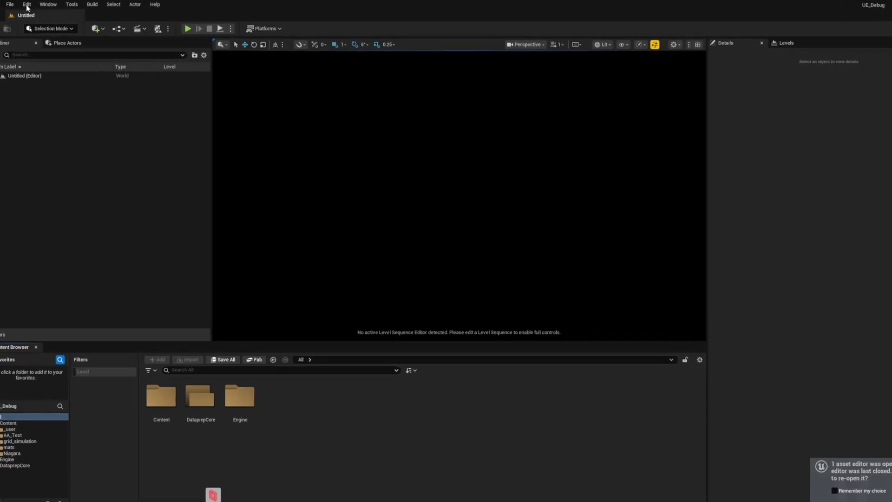
Search the Unreal Editor plugins for "movie render" to check the Movie Render Queue plugins.
click(38, 7)
click(69, 184)
text(movie render)
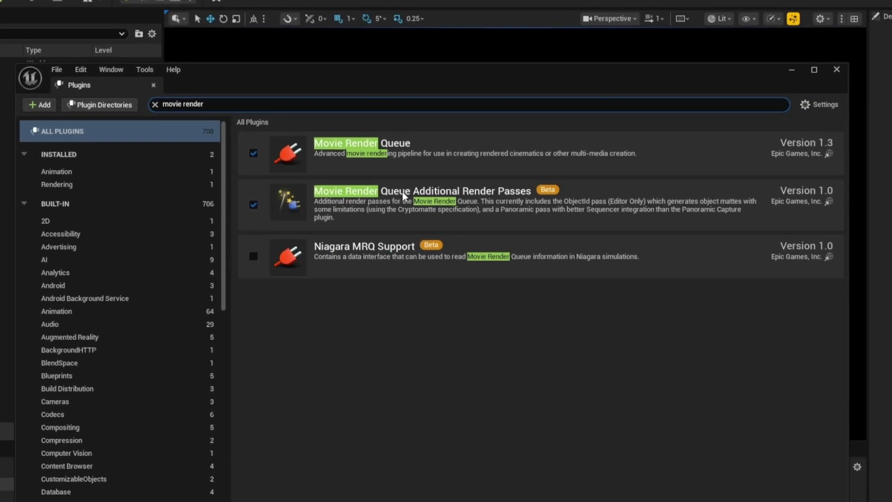
Search the project settings for "alpha" and check that Alpha Output is enabled under Engine - Rendering.
click(17, 1)
click(50, 173)
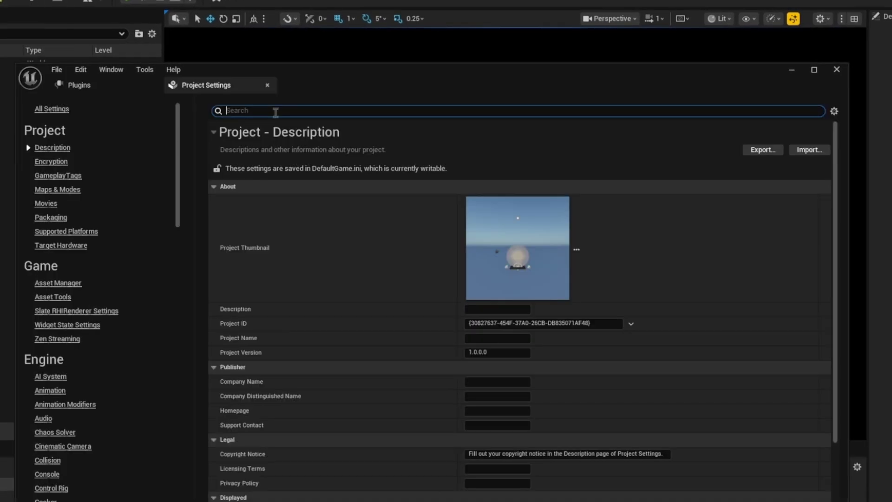
text(alpha)
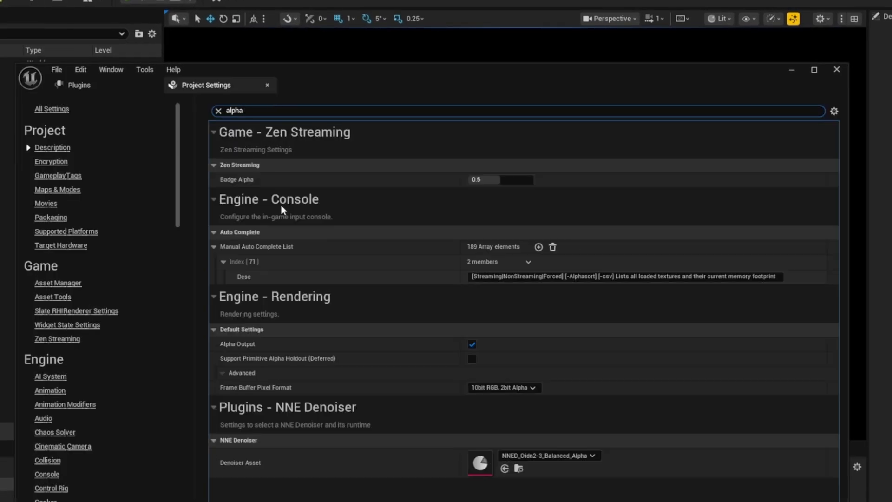
click(468, 345)
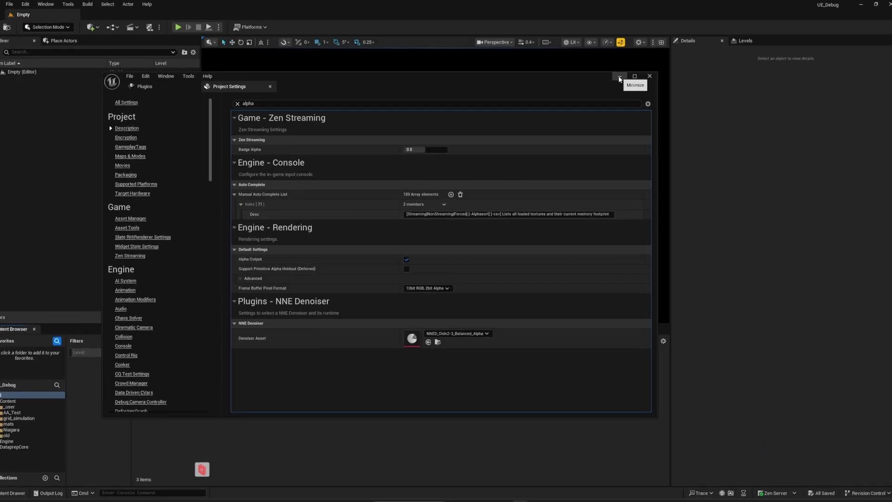
click(819, 69)
Open the AA_MotionTest level and LS_Z_MotionTest sequence from the AA_Test folder, and look through CineCameraActor in the viewport.
click(3, 413)
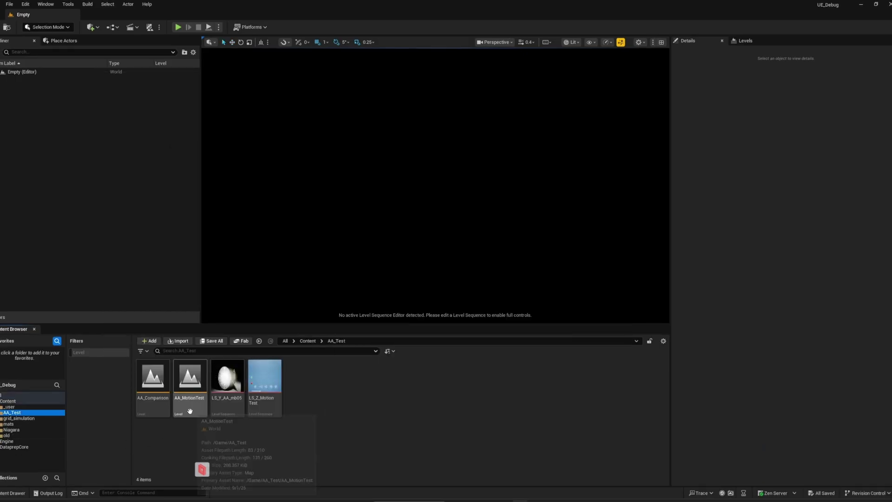
double_click(189, 379)
double_click(272, 408)
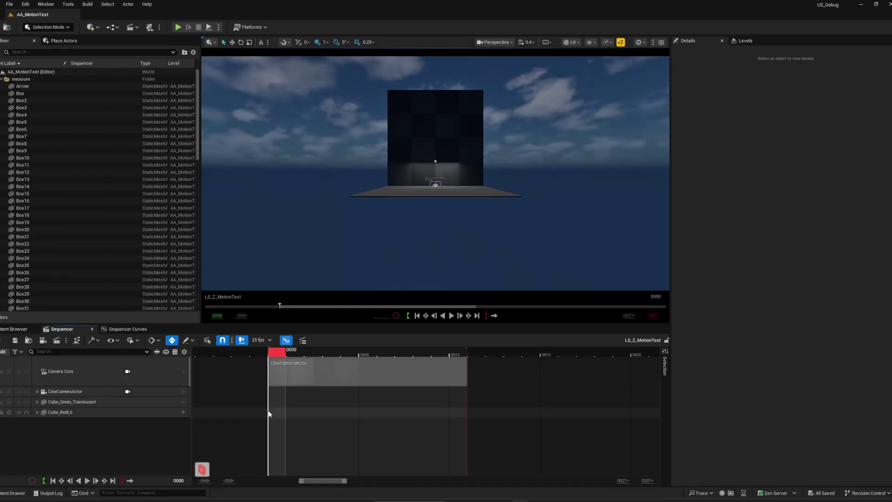
click(127, 391)
drag(280, 357, 178, 361)
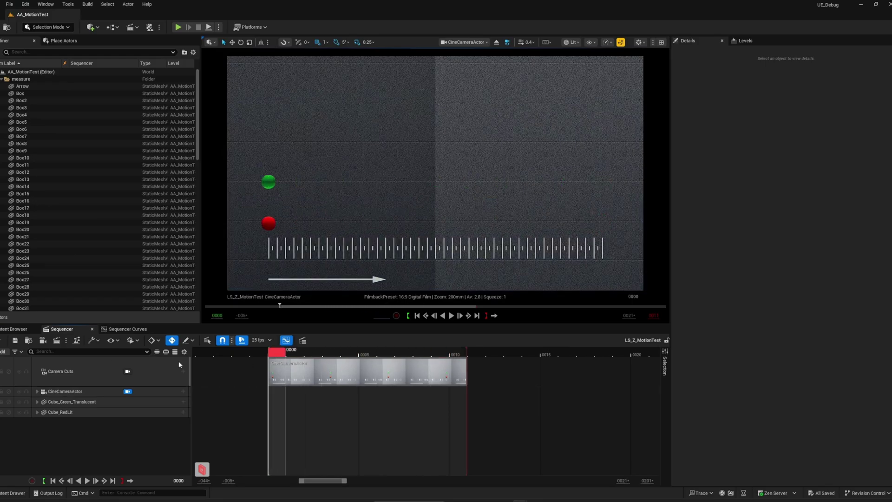
In the LS_Z_MotionTest job's render settings, replace the .jpg export with .exr Sequence [16bit] and add Deferred Rendering.
click(58, 343)
click(248, 122)
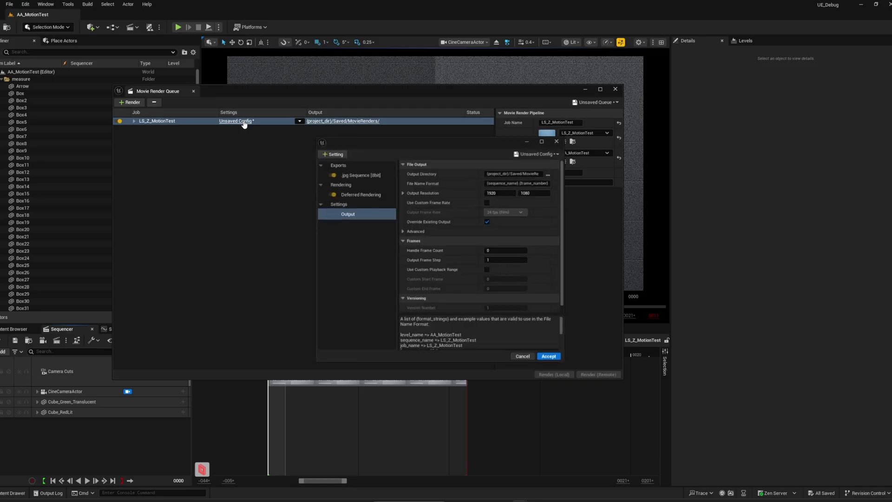
click(349, 174)
click(325, 153)
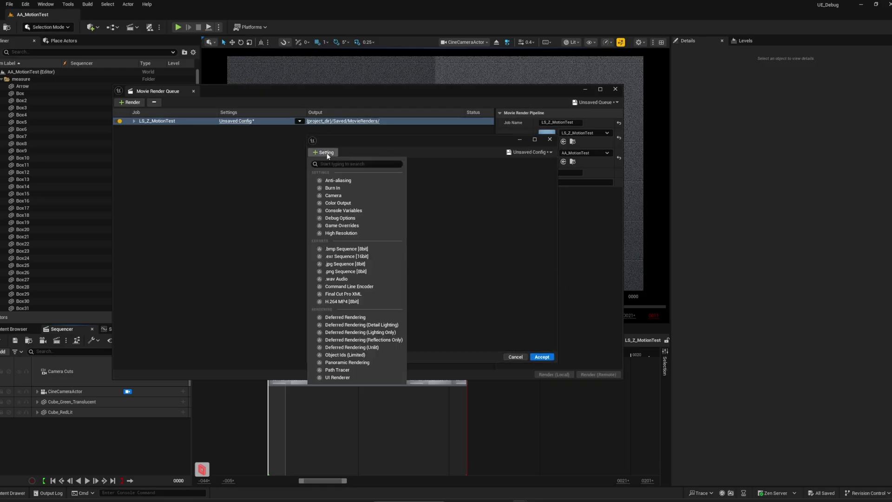
click(347, 256)
click(325, 153)
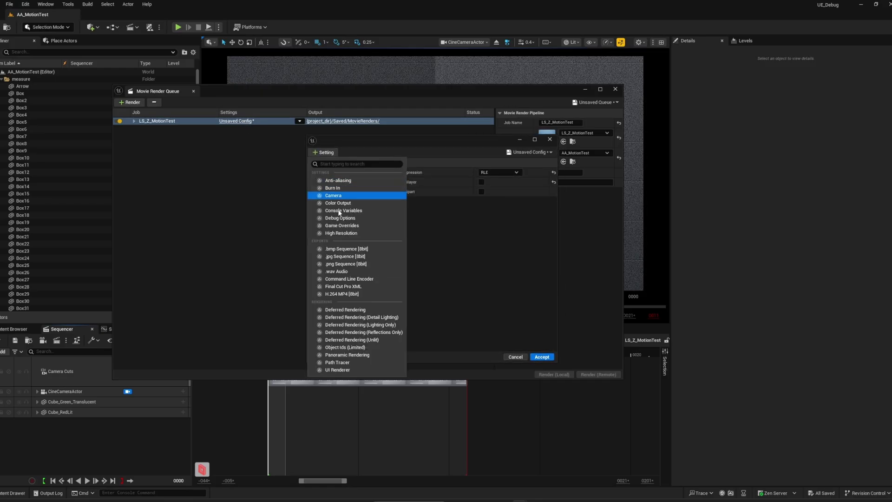
click(355, 309)
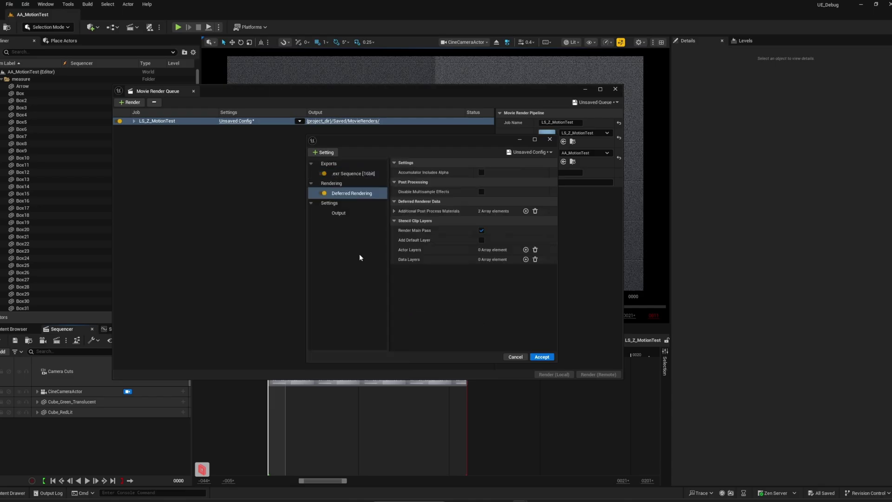
Add the Color Output setting to the render config and enable OCIO in it.
click(326, 153)
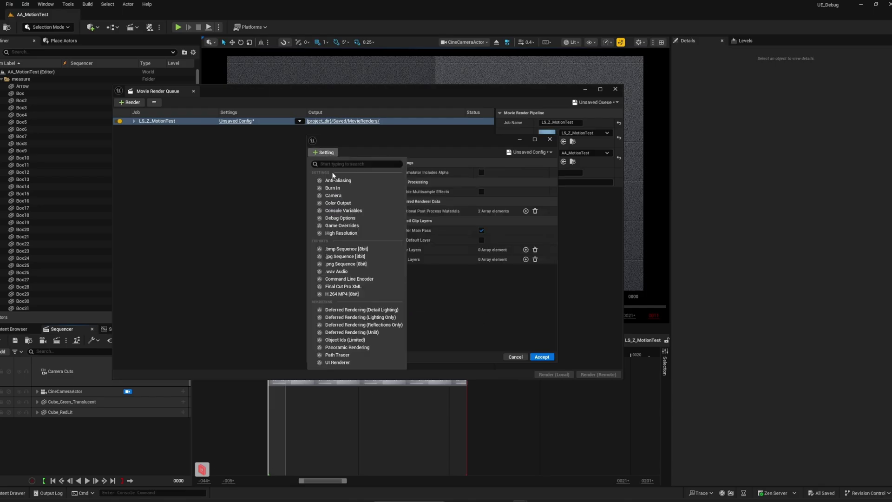
click(340, 203)
click(394, 182)
click(481, 191)
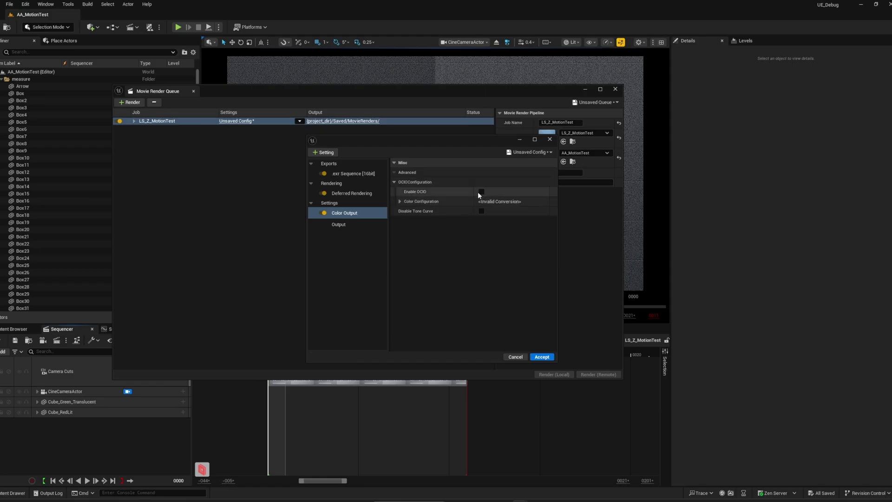
Use the OCIO asset as the Color Output configuration source, transforming from Linear Rec.709 (sRGB) to ACEScg, and accept the config.
click(399, 201)
click(522, 212)
click(533, 299)
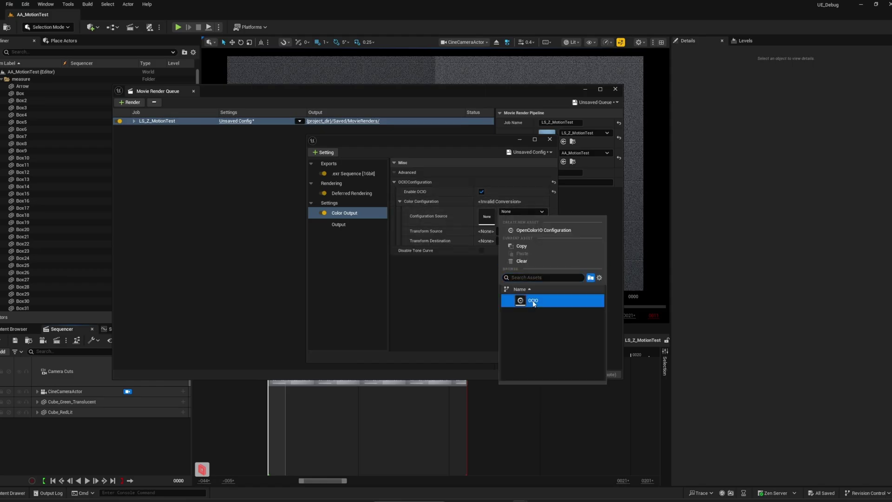
click(503, 241)
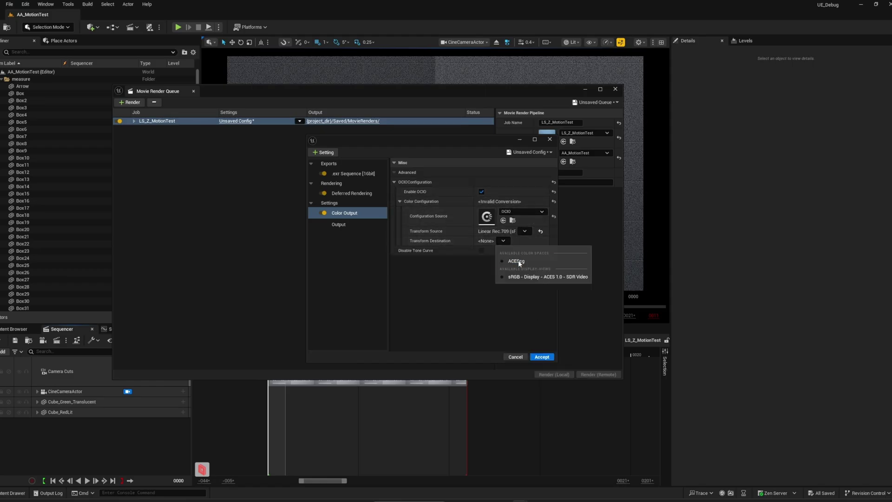
click(520, 274)
click(542, 357)
click(584, 90)
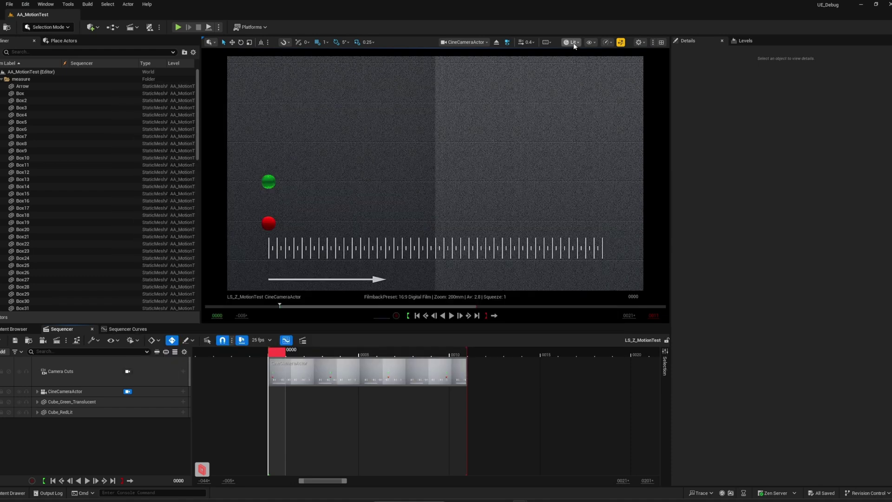
Enable the viewport's OCIO display using the OCIO configuration asset.
click(572, 42)
mouse_move(587, 265)
mouse_move(684, 288)
click(746, 334)
click(655, 280)
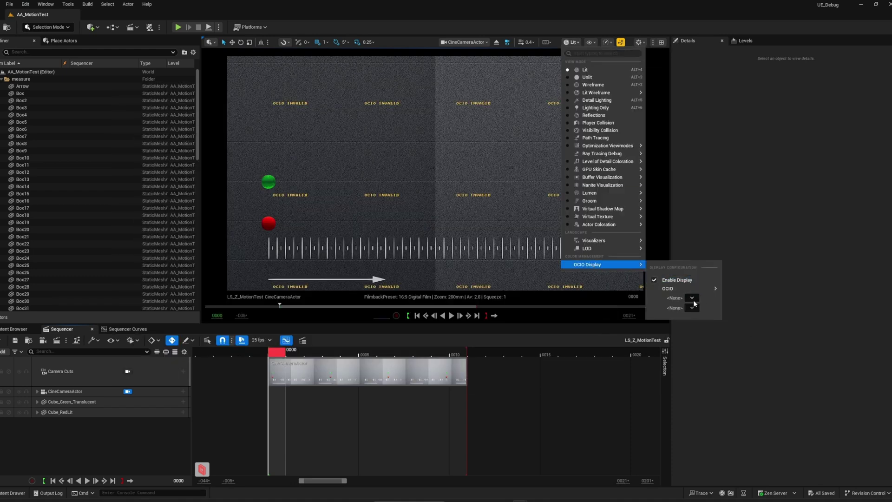
Set the viewport's OCIO display transform from Linear Rec.709 (sRGB) to sRGB - Display - ACES 1.0 - SDR Video.
click(693, 300)
click(703, 327)
click(719, 309)
click(745, 342)
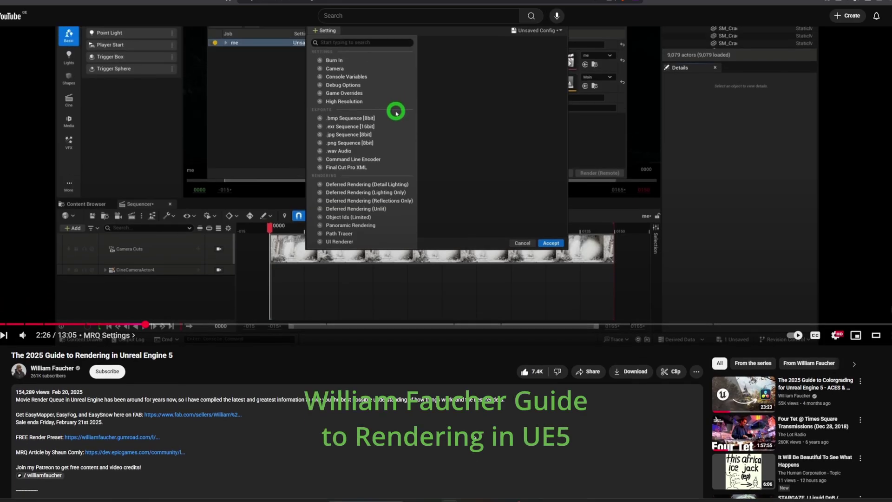
scroll(470, 430, up, 2)
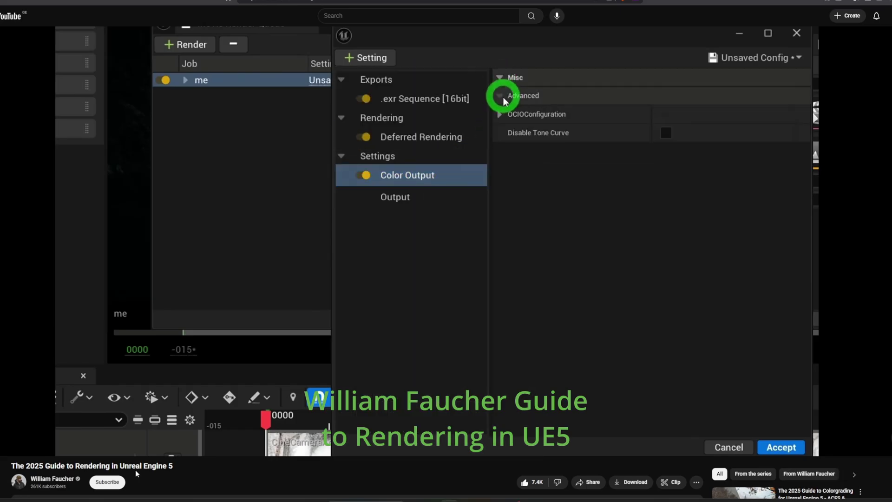
Add Game Overrides to the render config with MoviePipelineGameMode as the game mode override.
mouse_move(327, 403)
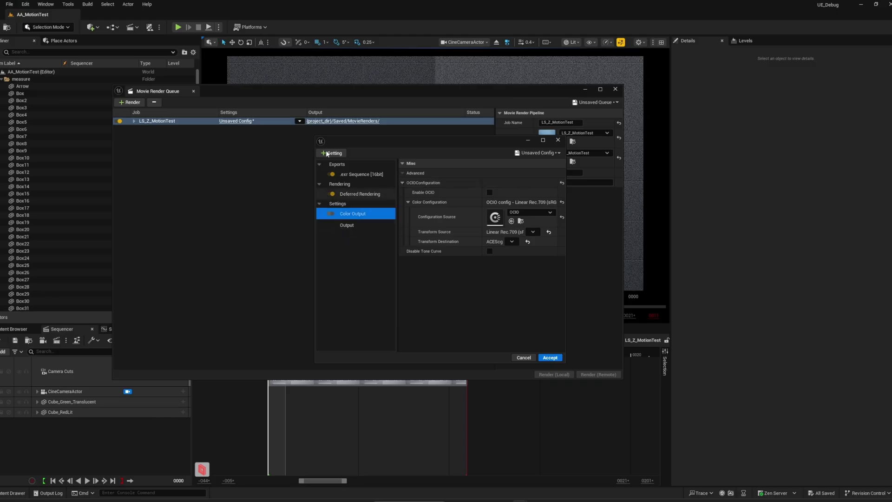
click(327, 153)
click(344, 219)
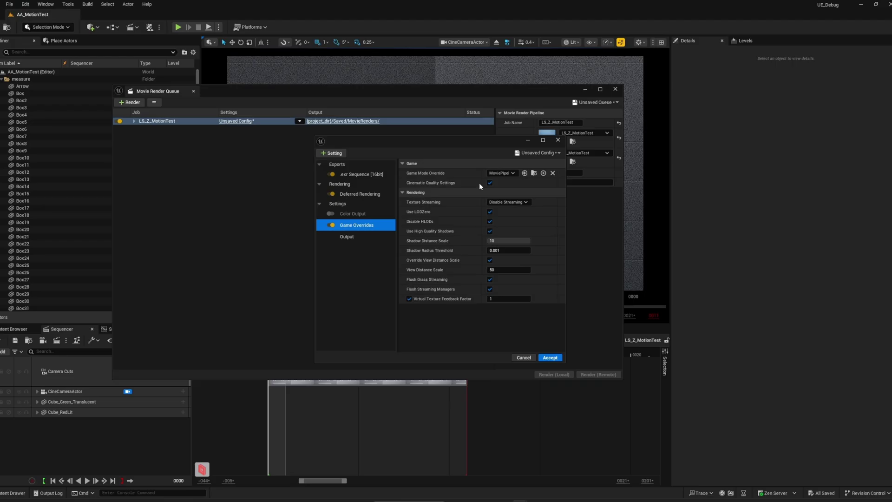
click(505, 173)
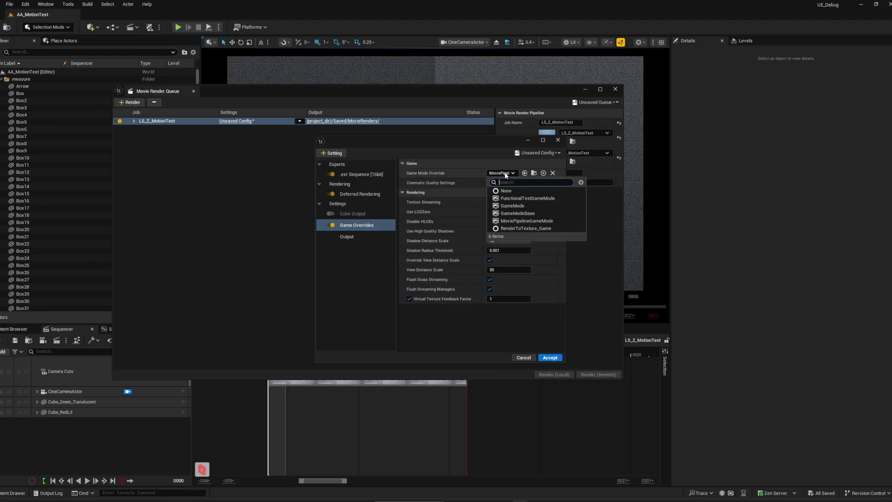
click(543, 222)
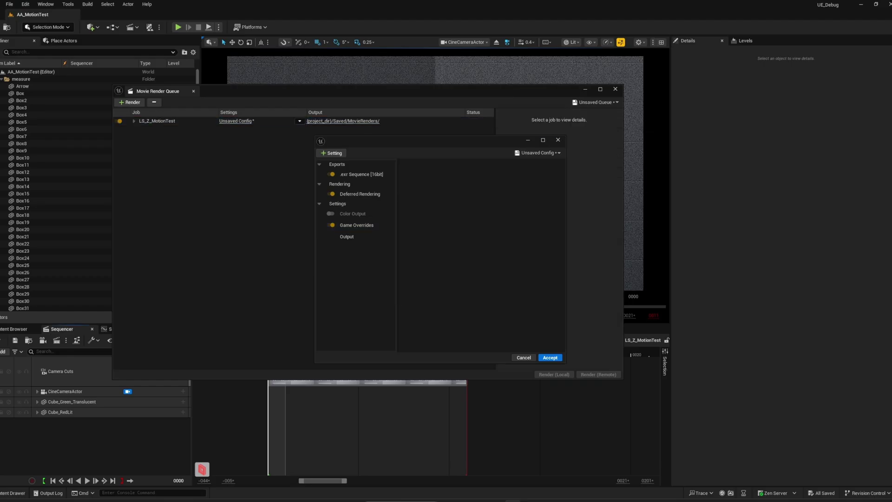
Add the Console Variables setting to the render config and create a Console Variable Collection asset in the AA_Test folder.
click(332, 153)
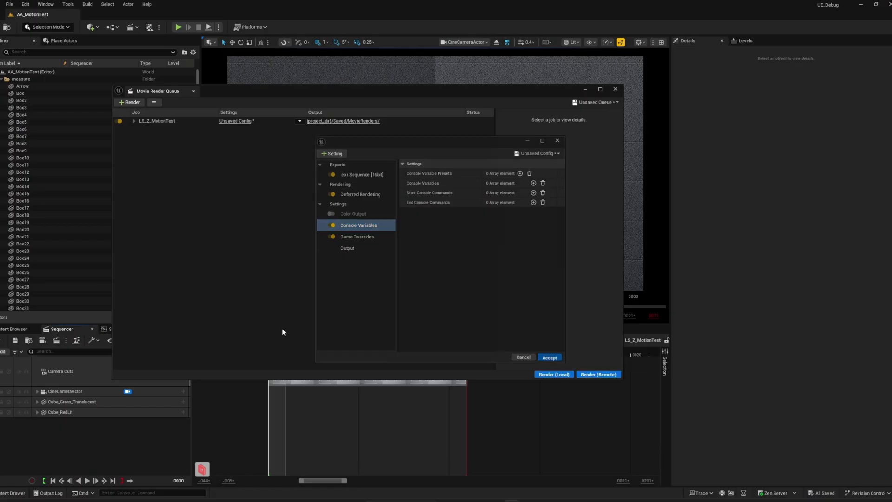
click(13, 328)
right_click(332, 406)
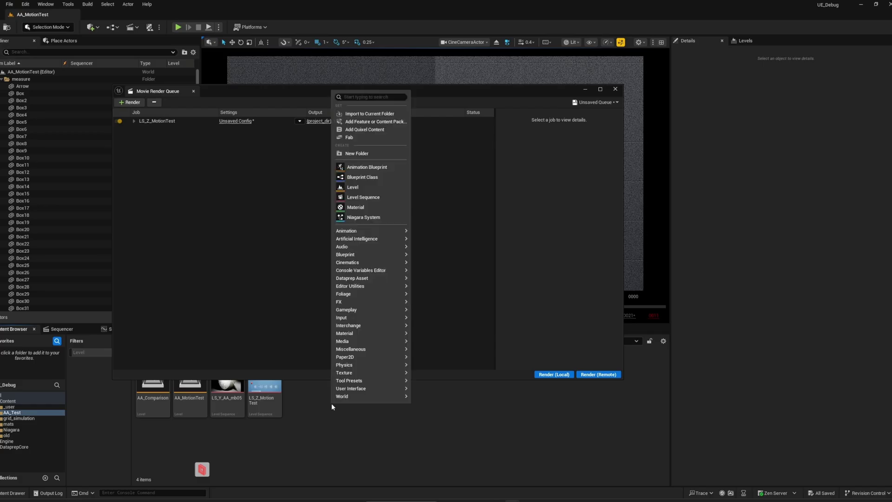
text(console)
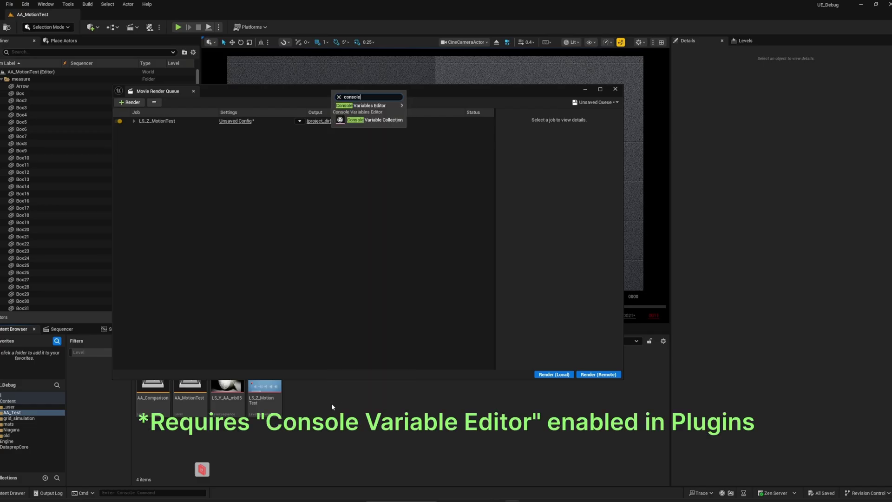
key(Return)
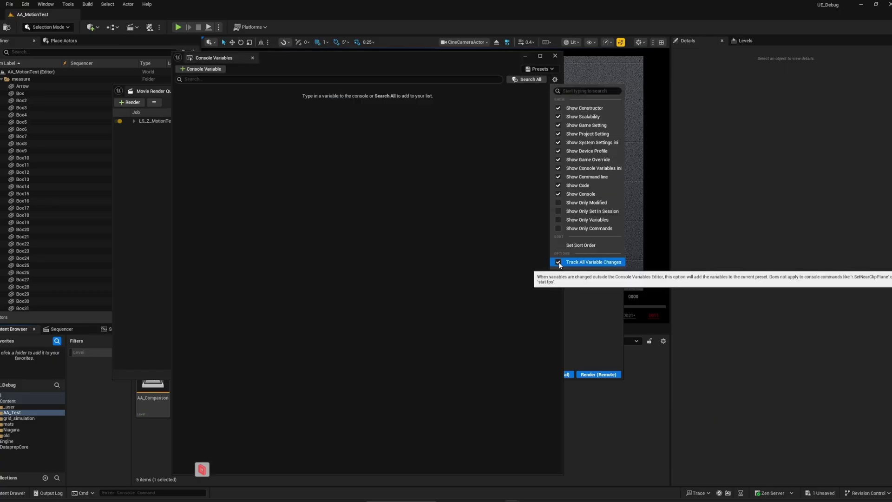
Set all viewport scalability groups to Low and review the variables tracked in the Console Variables editor.
click(606, 42)
mouse_move(641, 92)
click(744, 109)
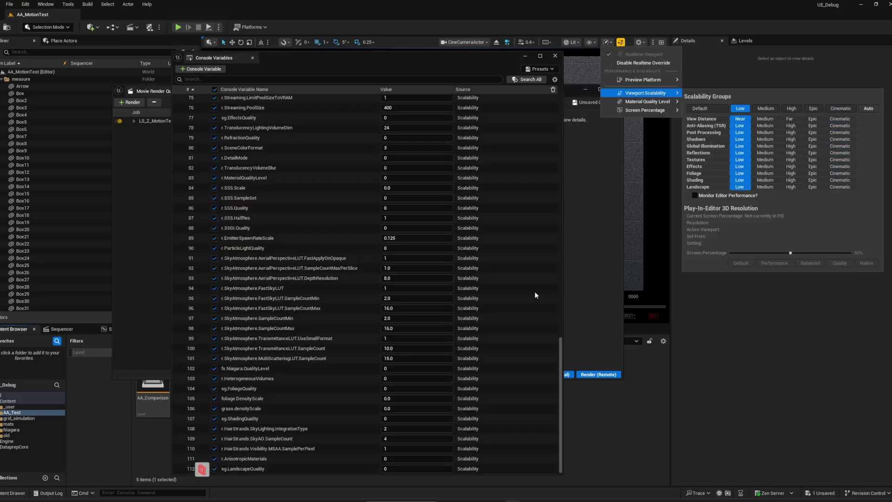
drag(561, 353, 560, 97)
Raise the viewport scalability groups through Medium and High to Epic.
click(609, 42)
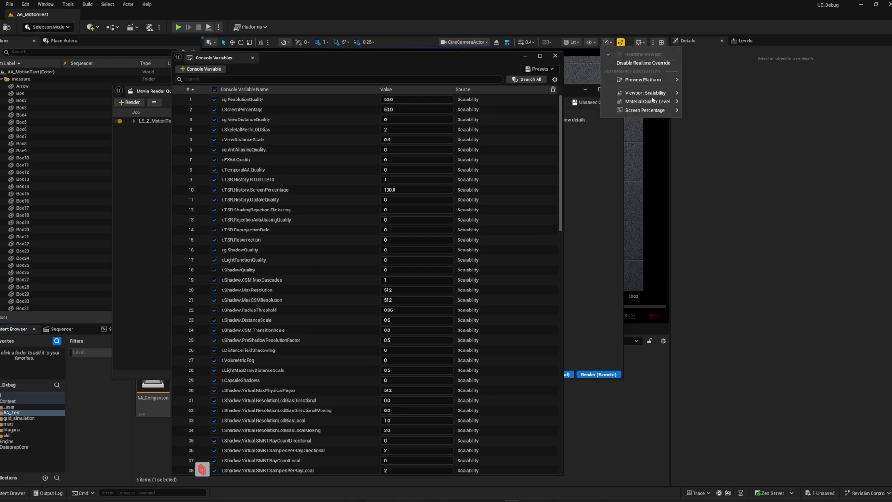
mouse_move(645, 92)
click(765, 108)
click(792, 108)
click(812, 109)
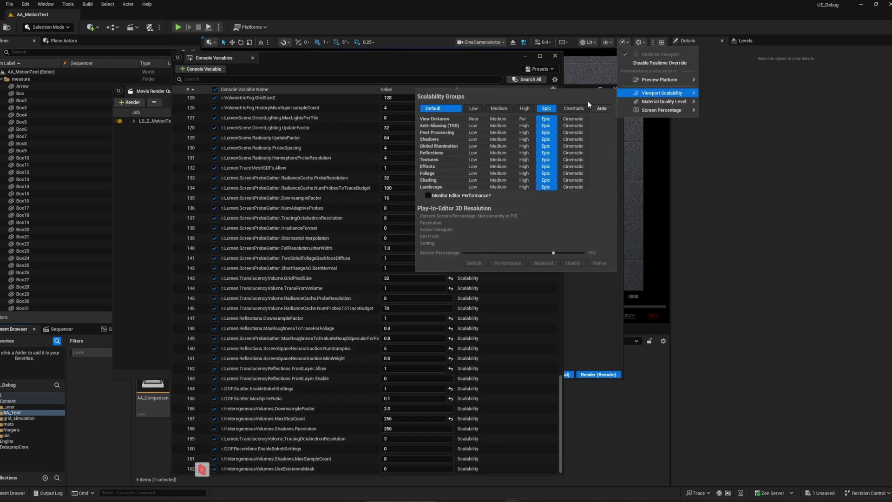
Set all viewport scalability groups to Cinematic and save the console variables as a preset, replacing the test asset in the AA_Test folder.
click(570, 107)
click(546, 68)
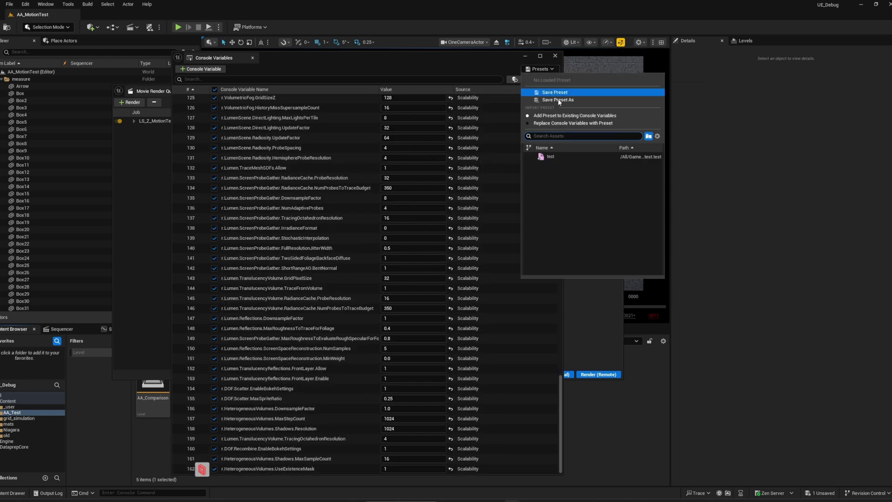
click(557, 99)
click(366, 194)
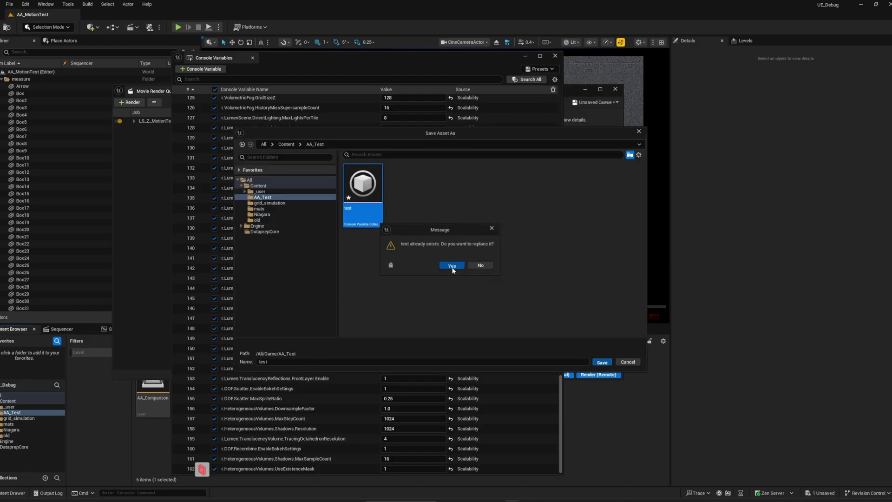
click(451, 265)
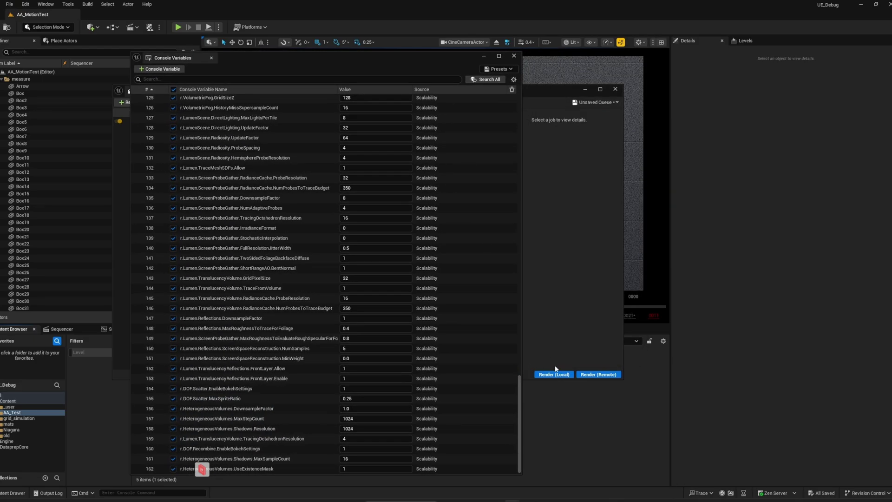
Examine the quality values in the list of tracked console variables.
click(555, 373)
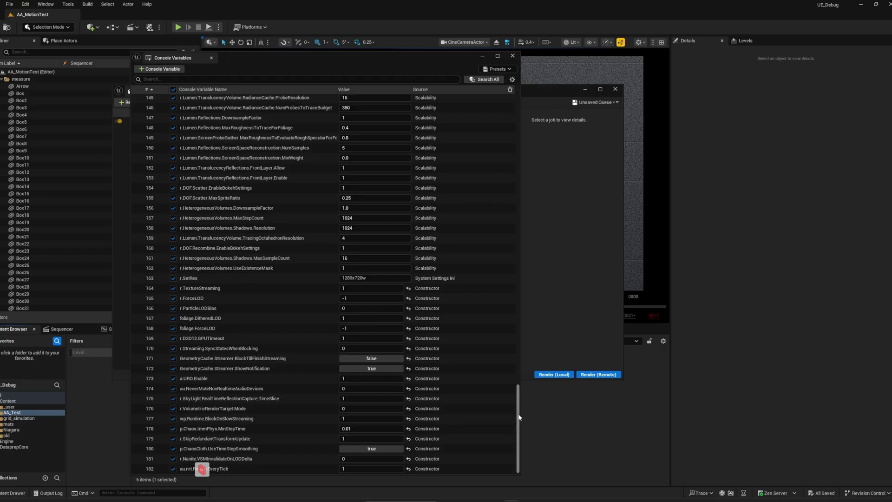
mouse_move(519, 417)
mouse_down()
mouse_move(512, 110)
mouse_move(520, 415)
mouse_up()
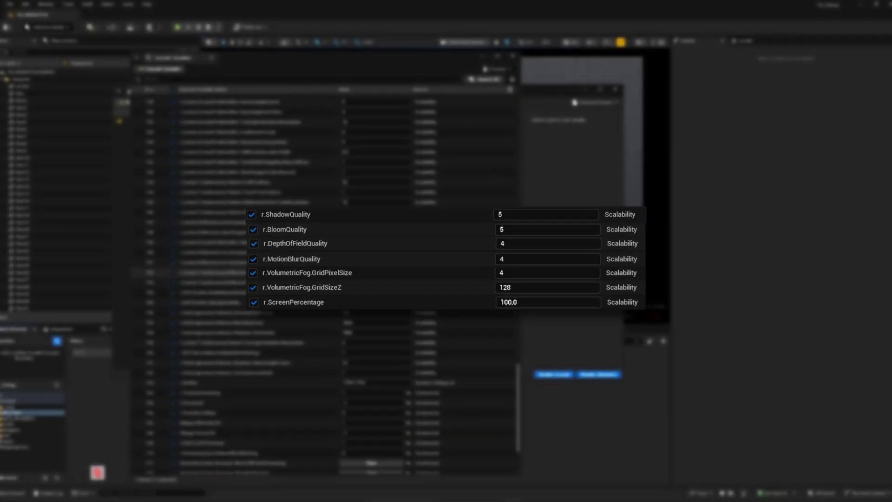
scroll(503, 349, up, 8)
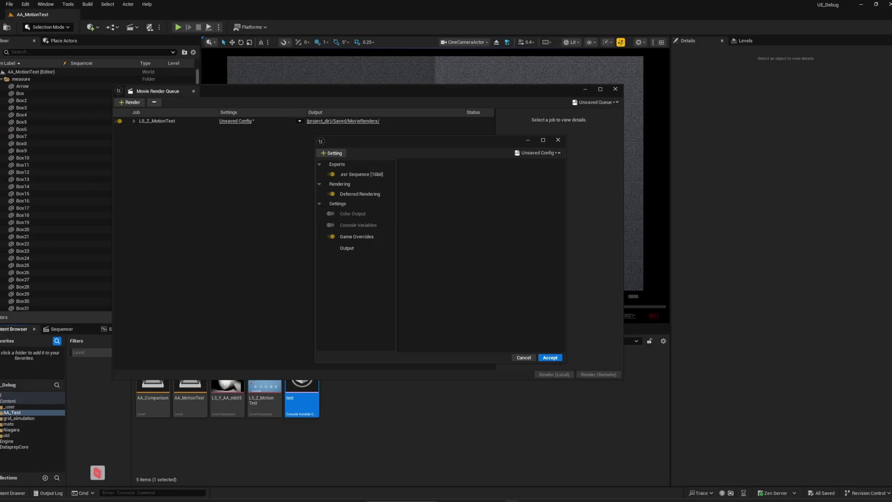
Add the Anti-aliasing setting to the render config.
click(339, 154)
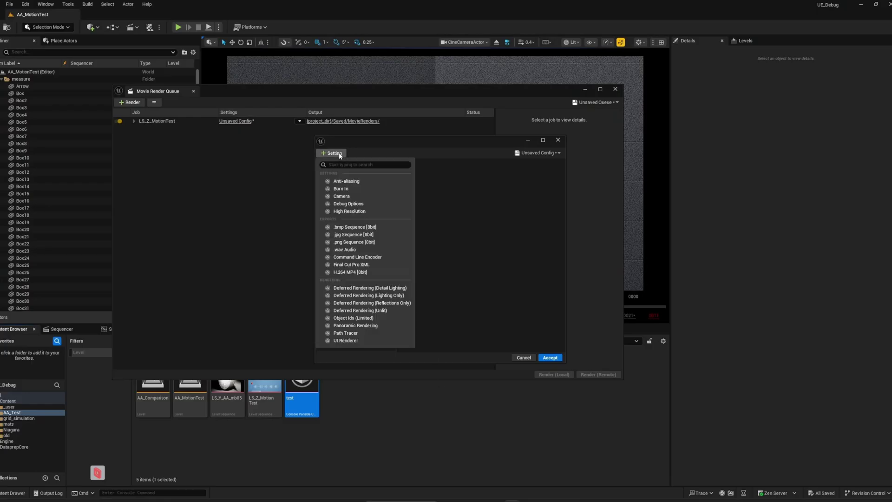
click(344, 181)
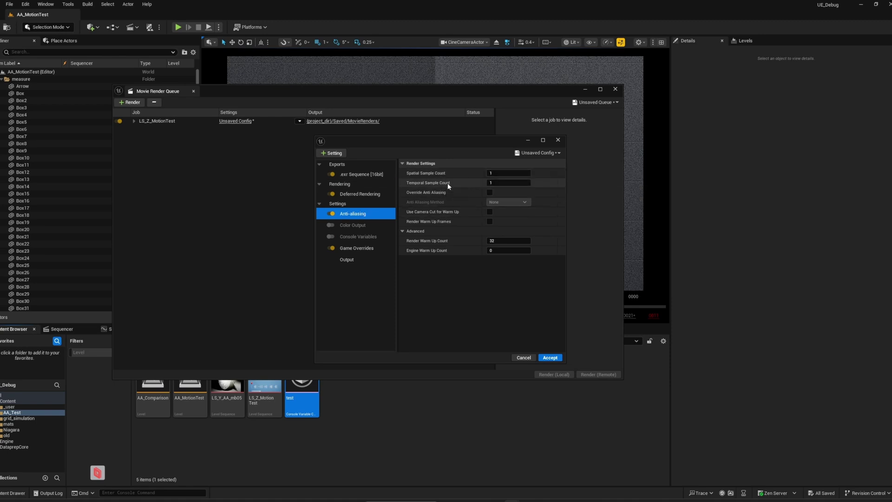
mouse_move(449, 186)
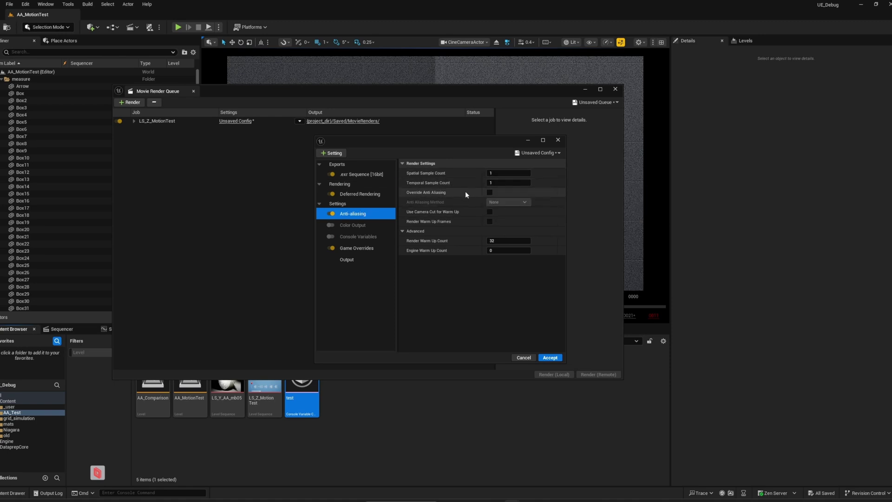
Collapse the measure folder, select the PostProcessVolume and try a Motion Blur Amount of about 0.81.
click(2, 79)
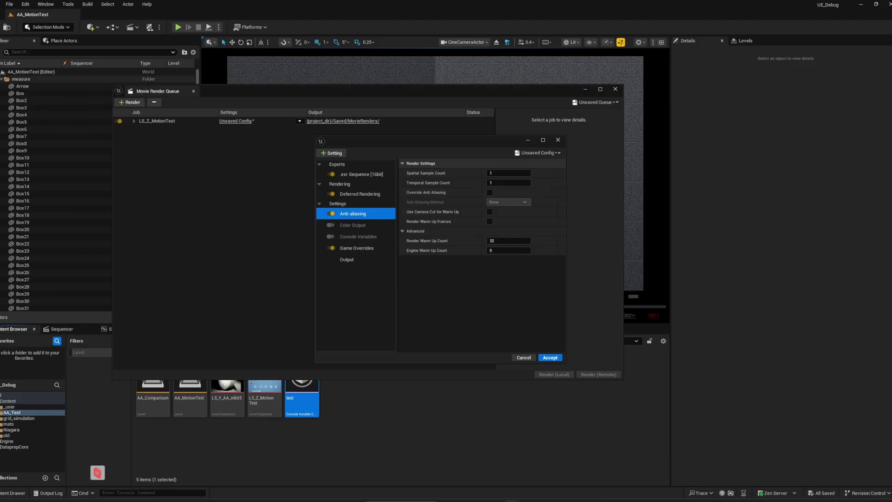
click(39, 101)
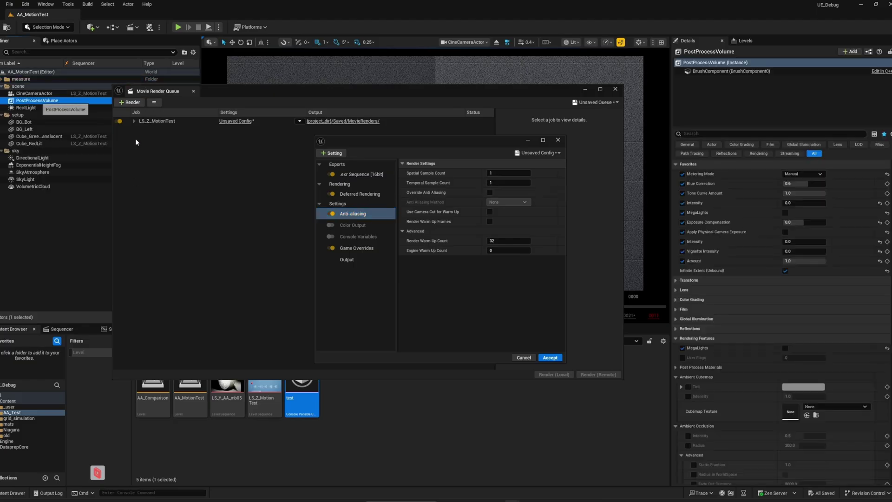
click(710, 133)
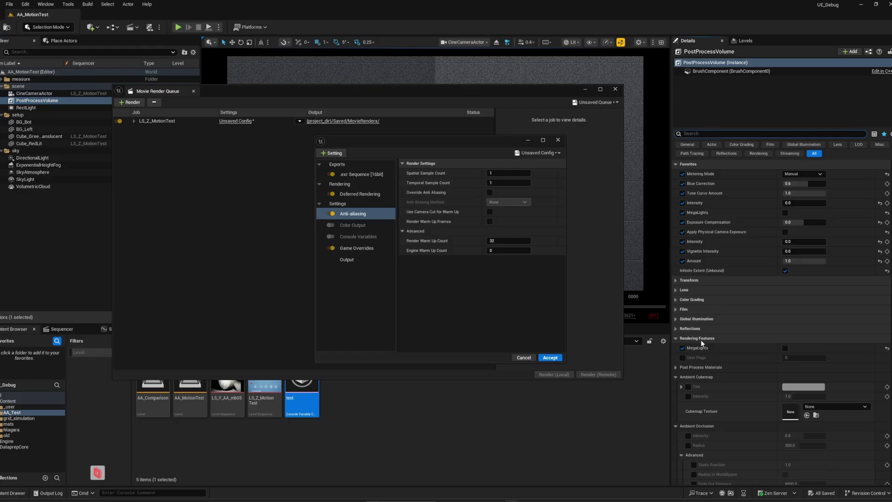
scroll(700, 339, down, 10)
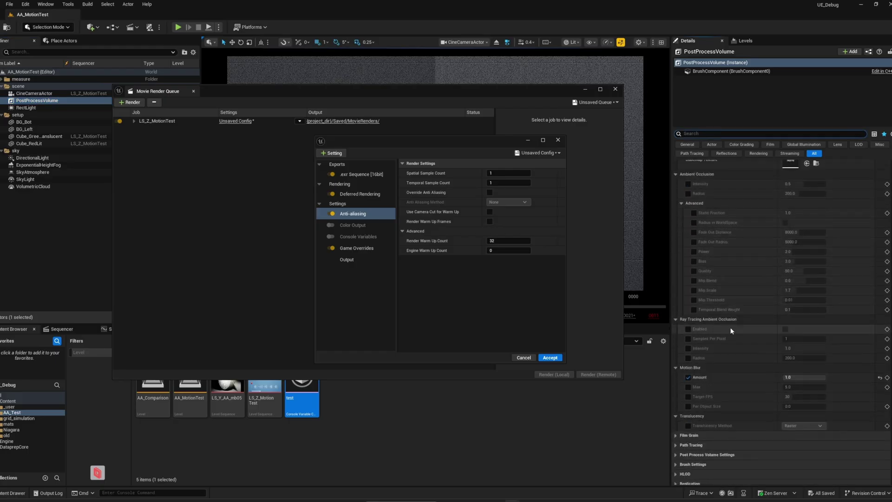
scroll(731, 331, down, 1)
drag(800, 342, 777, 343)
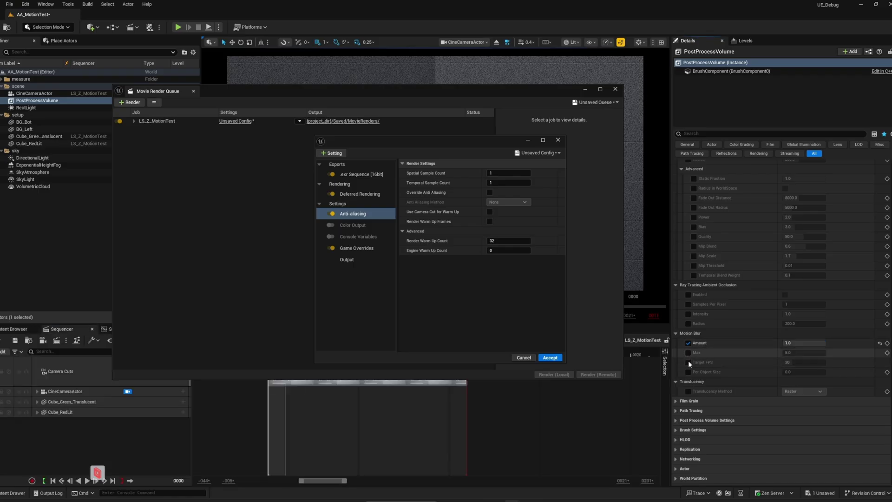
Enable the PostProcessVolume's motion blur overrides for Max, Target FPS and Per Object Size and try about 40.8, 41 and 16.
click(688, 352)
click(688, 362)
click(688, 371)
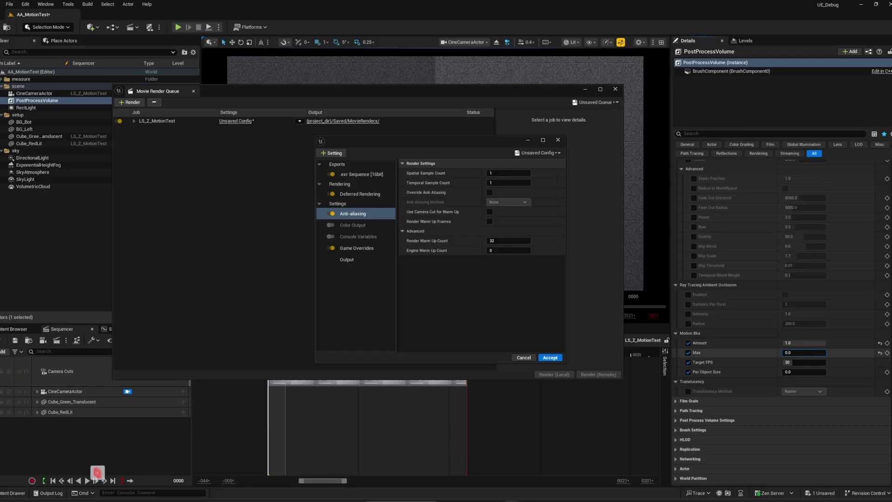
drag(799, 362, 803, 371)
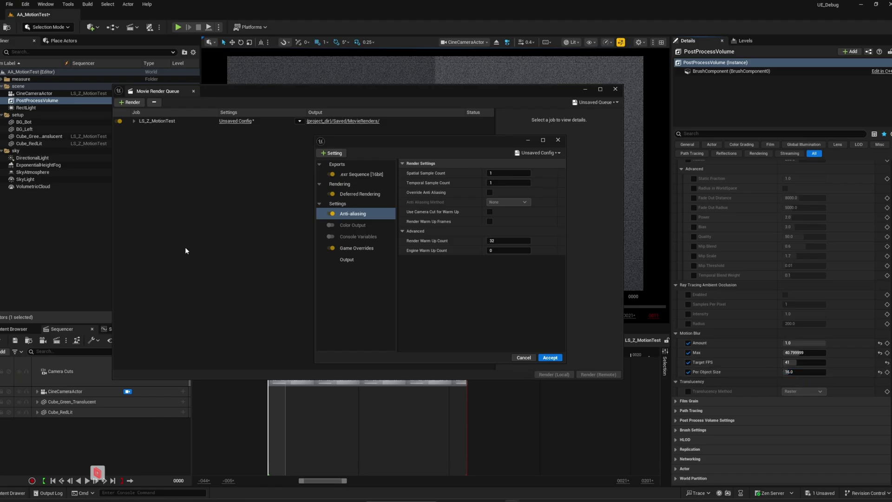
Add the PostProcessVolume to the LS_Z_MotionTest sequence and reset its motion blur Max, Target FPS and Per Object Size to default.
drag(38, 102, 35, 423)
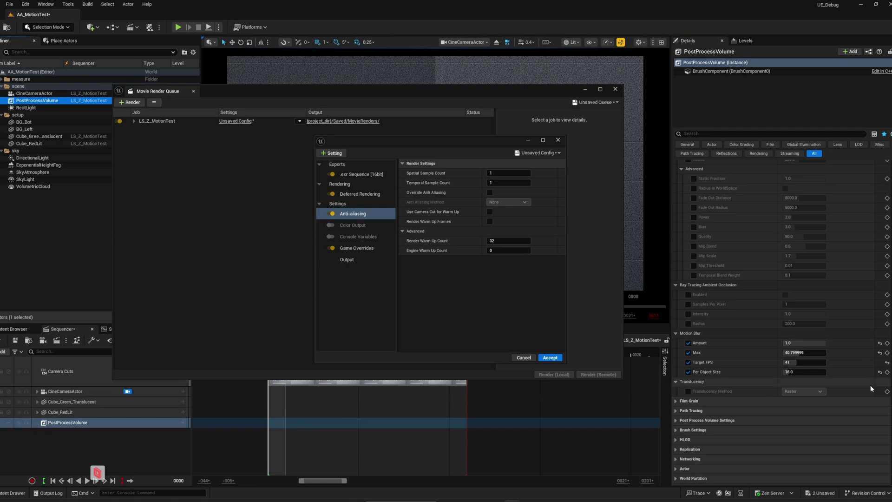
click(880, 372)
click(887, 362)
click(879, 352)
Keyframe the PostProcessVolume's Motion Blur Amount in the sequence and set the track value to 0.5.
click(887, 343)
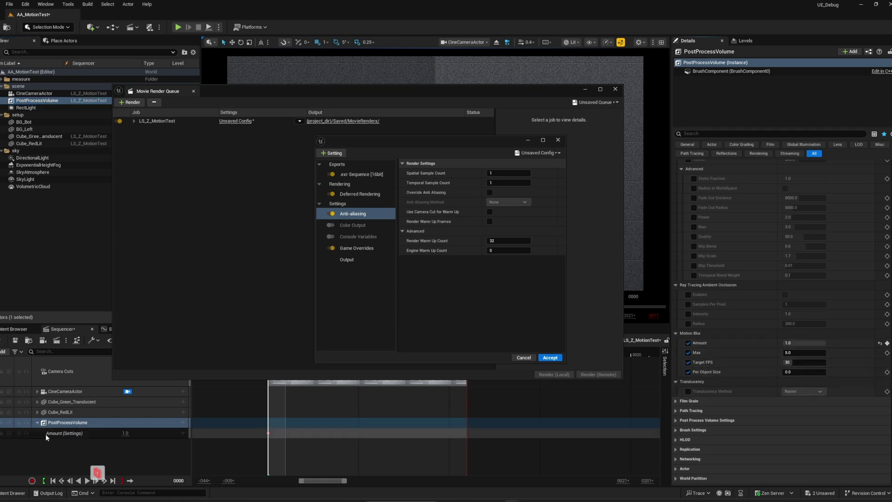
click(126, 434)
text(0.5)
key(Return)
Set the CineCameraActor's Motion Blur Amount to 0.0, keyframe it and expand its camera component tracks in the sequence.
click(65, 391)
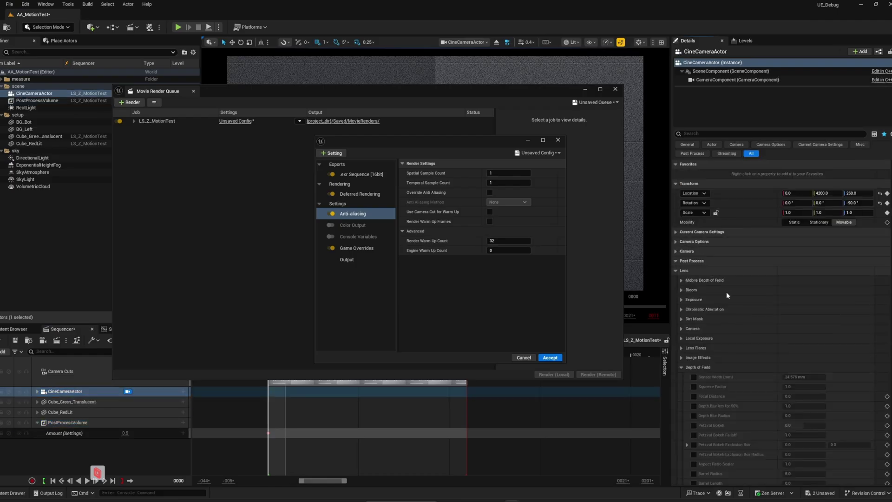
scroll(732, 333, down, 15)
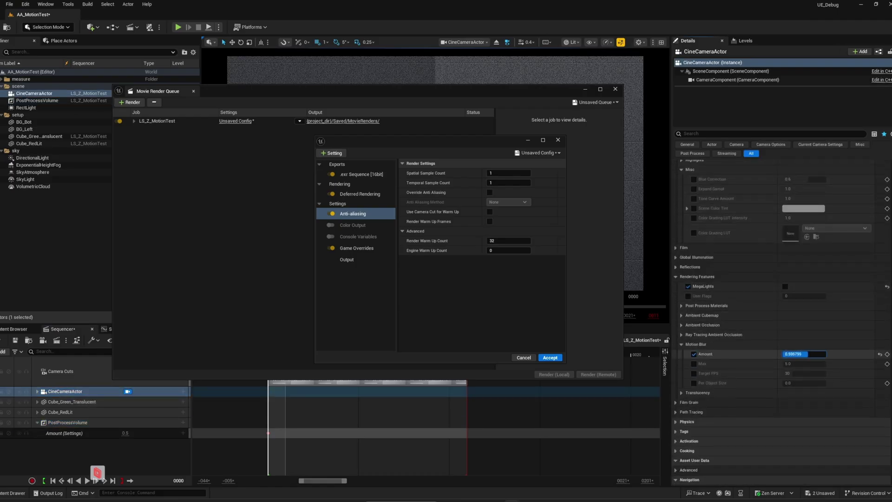
drag(807, 354, 811, 354)
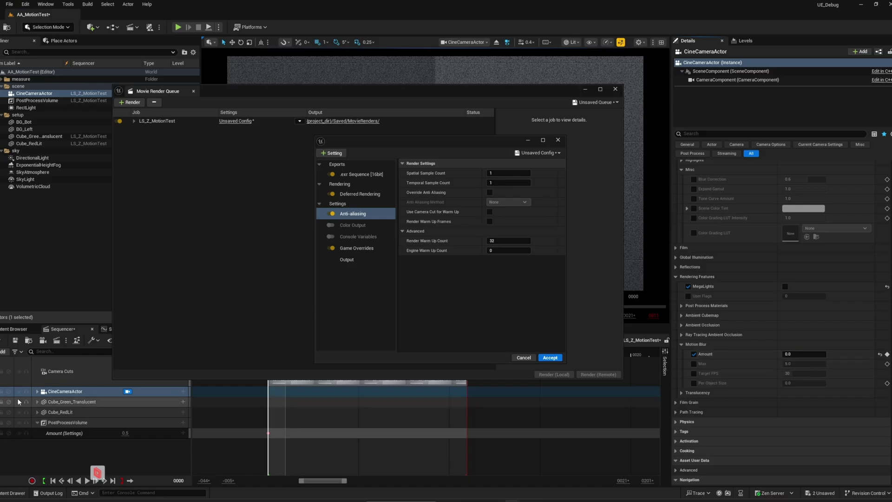
click(38, 391)
click(41, 404)
click(41, 401)
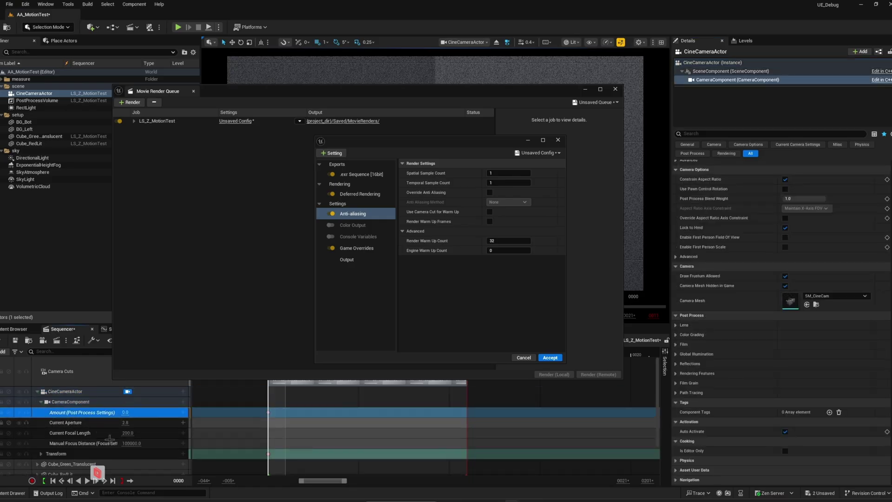
Rearrange and shrink the render queue and config windows to uncover the sequence tracks, and select the CineCameraActor track.
drag(440, 89, 442, 49)
drag(437, 140, 446, 94)
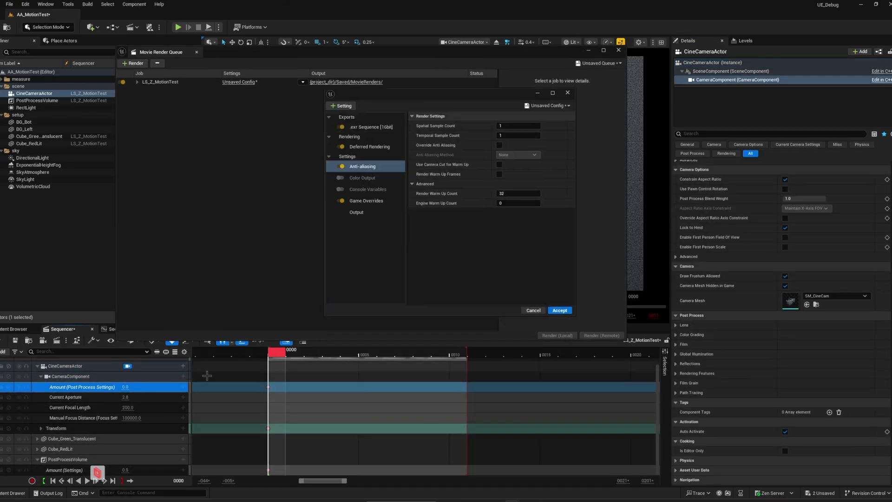
drag(208, 339, 207, 232)
drag(428, 93, 411, 75)
click(84, 365)
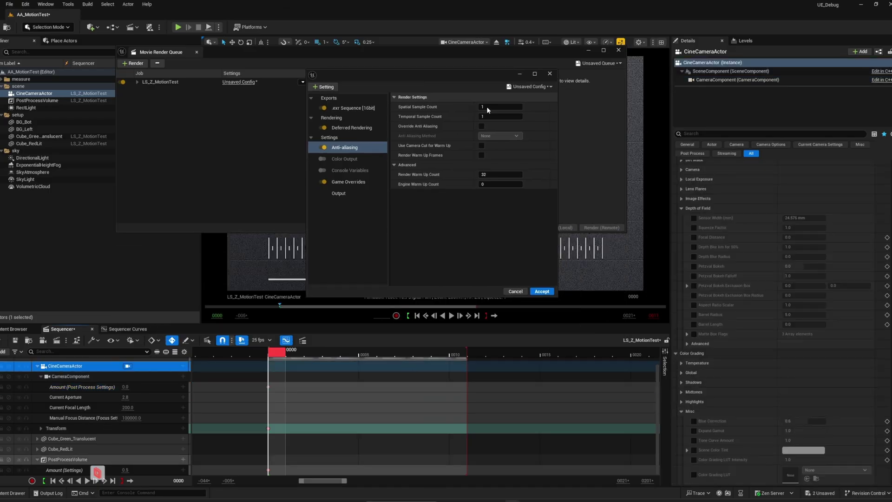
Set the output directory to the UE_Debug project's render/AA_Test folder, accept the config and start a local render.
click(350, 193)
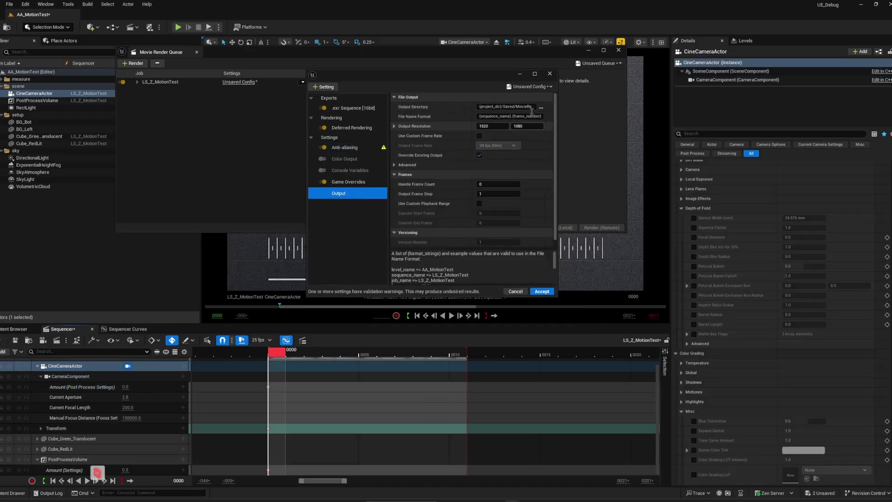
click(540, 107)
click(559, 288)
click(534, 218)
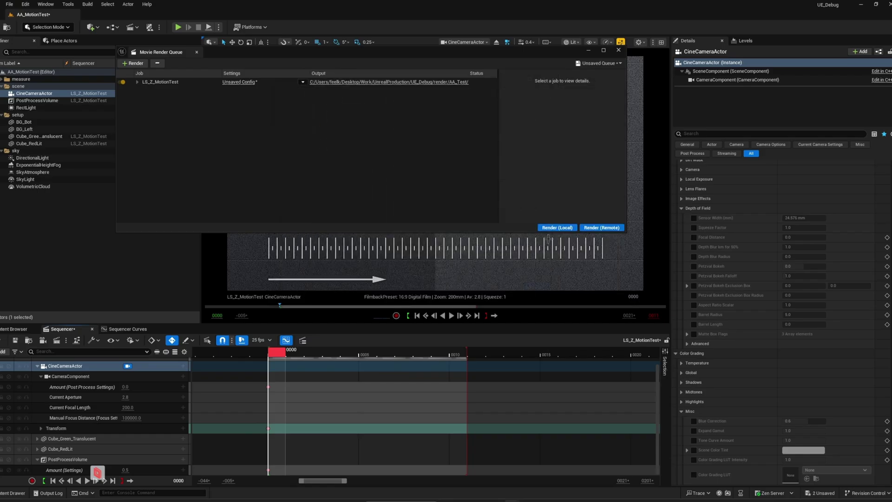
click(547, 227)
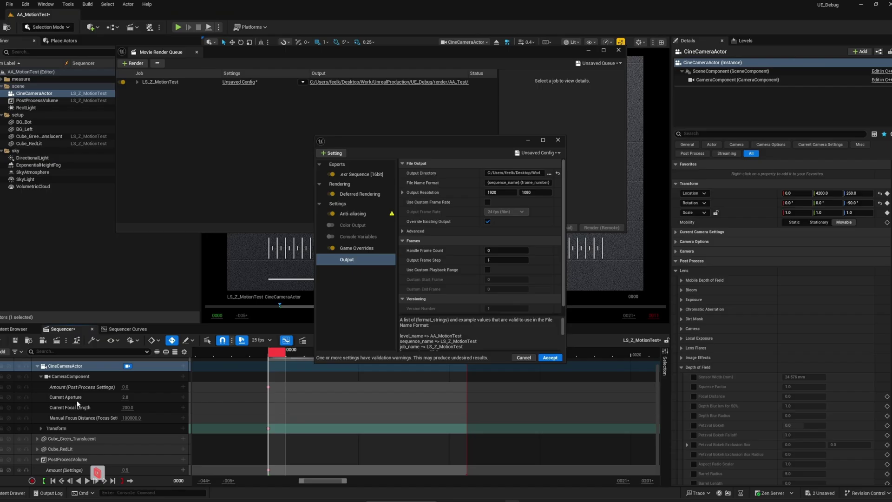
Remove the camera's Amount track from the sequence and disable every PostProcessVolume motion blur override except Amount.
scroll(757, 305, down, 3)
click(122, 470)
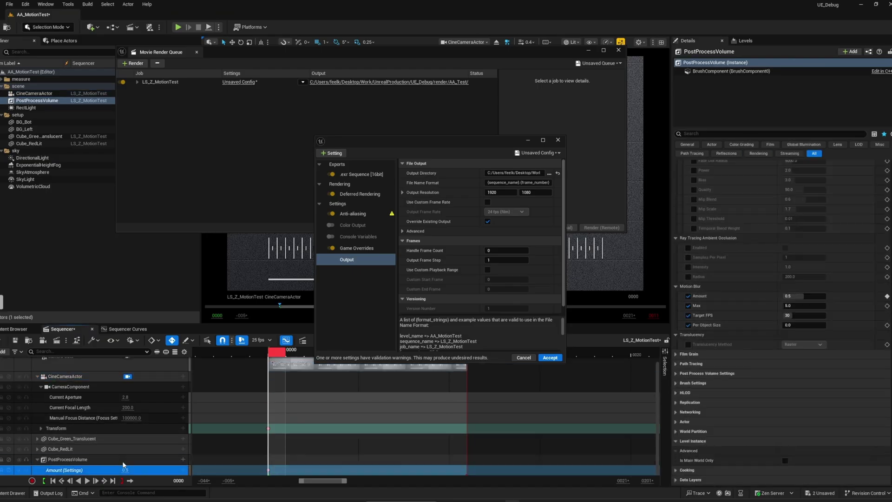
click(123, 460)
click(688, 316)
click(688, 316)
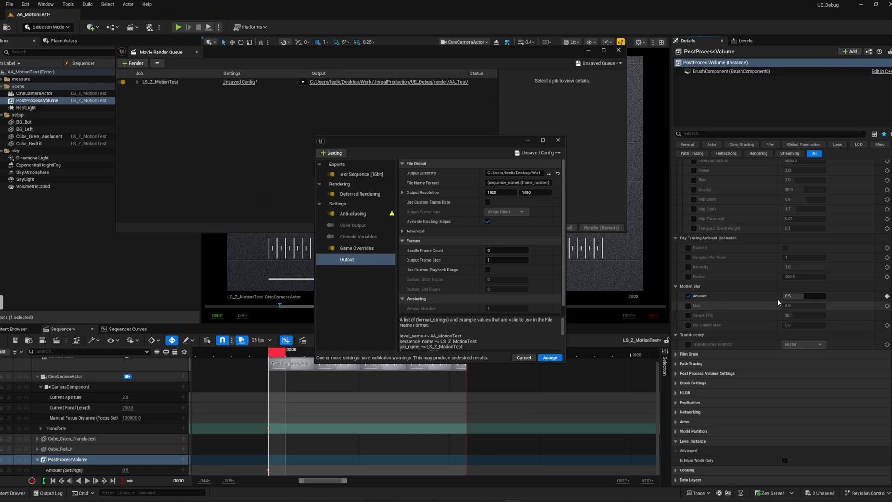
drag(805, 296, 813, 296)
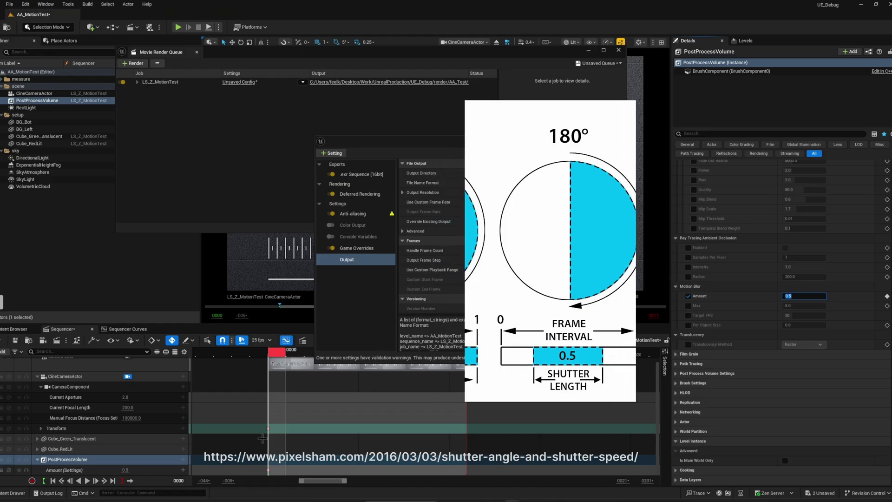
Set the anti-aliasing Temporal Sample Count to 9, accept the render config and start a local render.
click(353, 213)
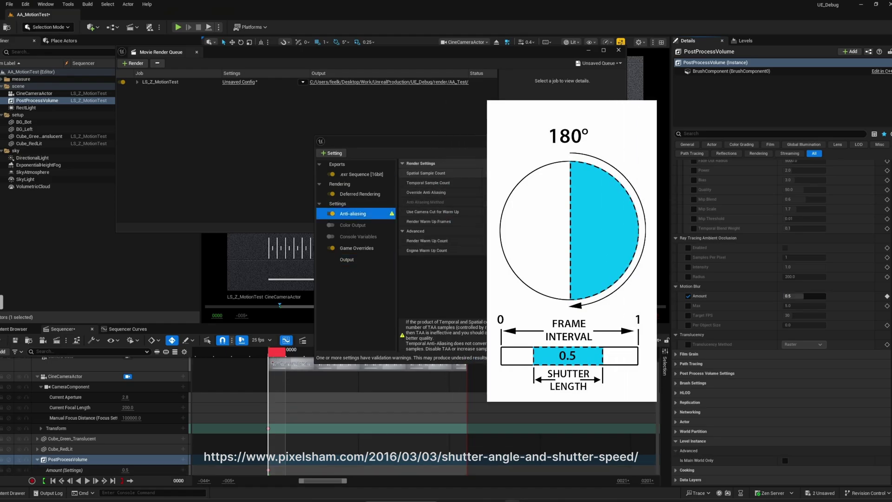
click(515, 182)
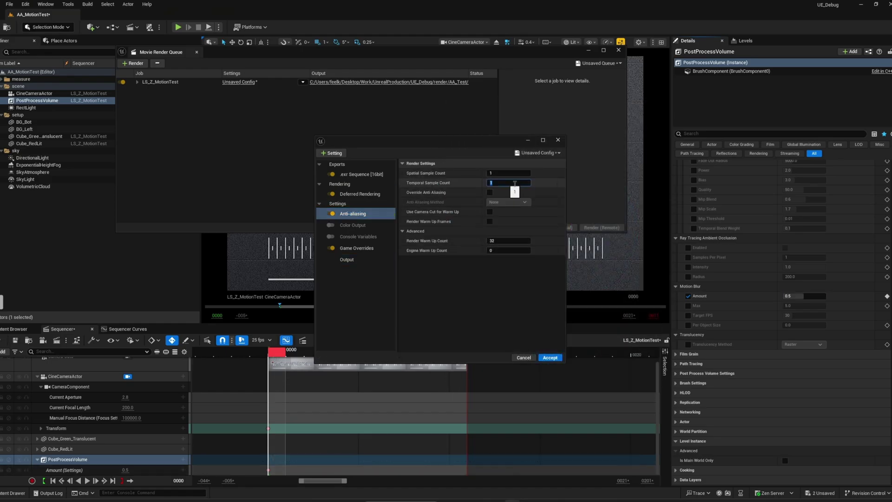
text(9)
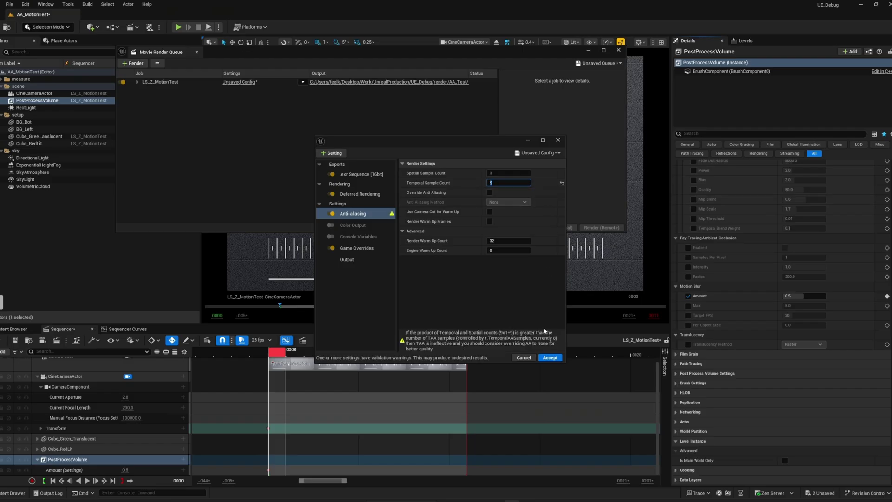
click(347, 260)
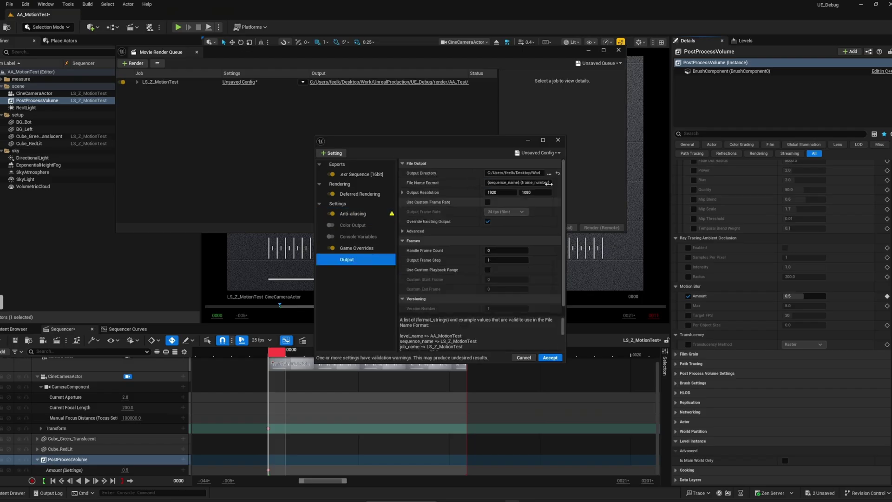
click(550, 358)
click(558, 227)
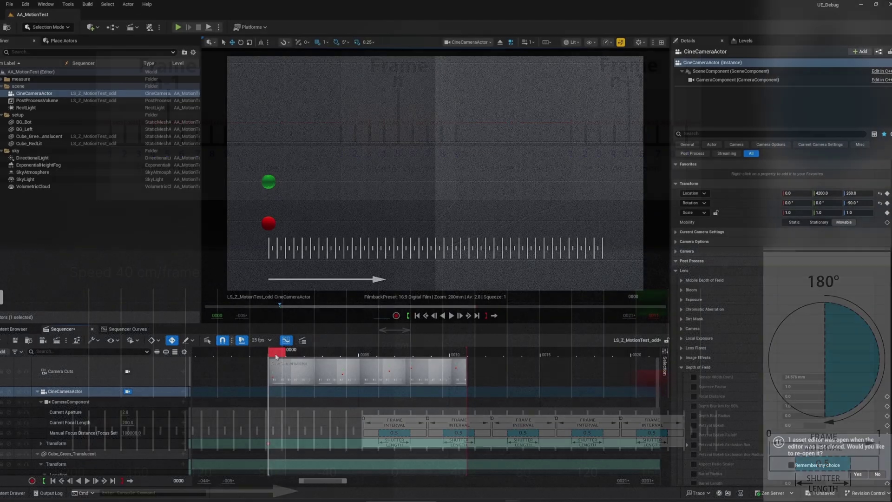
Scrub the LS_Z_MotionTest_odd sequence along the timeline to preview the sphere motion.
drag(255, 355, 335, 353)
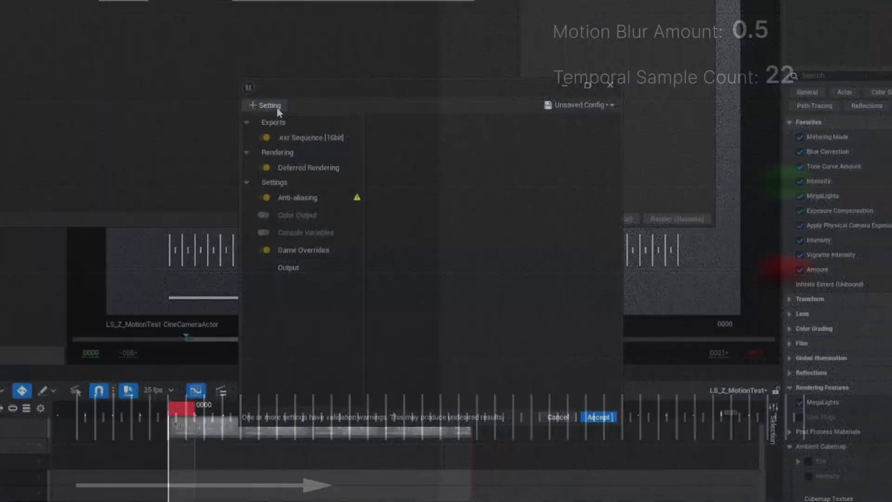
Add the Camera setting to the render config, try its Shutter Timing options and disable the Camera setting.
click(274, 104)
click(300, 155)
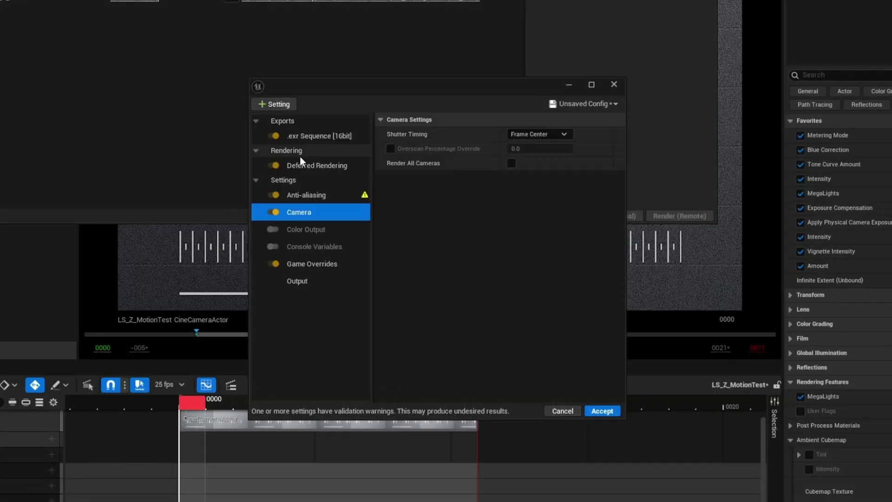
click(539, 134)
click(549, 165)
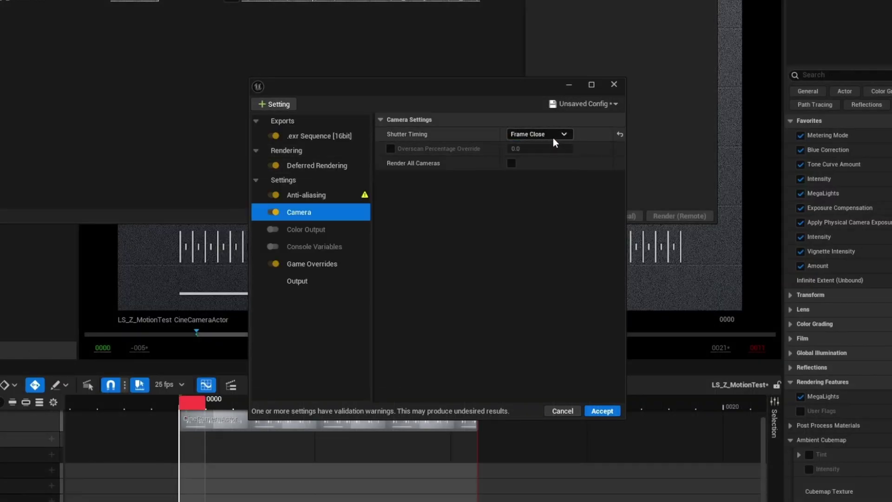
click(553, 136)
click(547, 156)
click(273, 213)
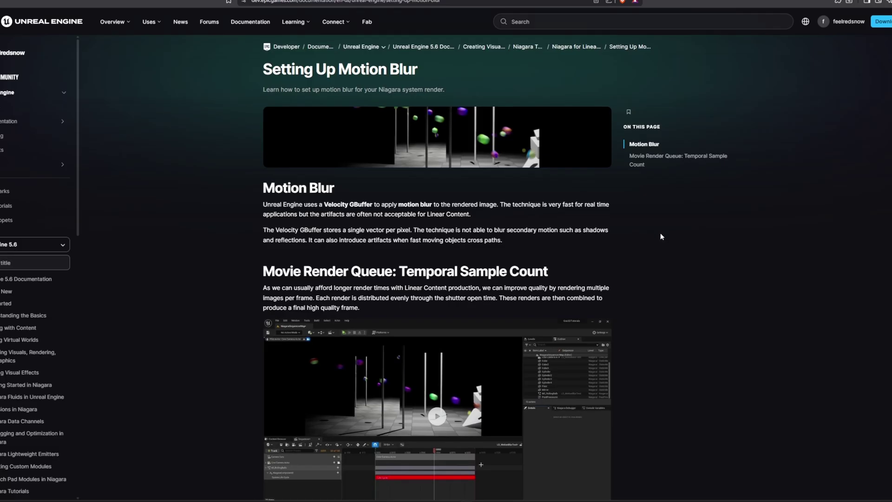
Examine the Setting Up Motion Blur documentation in the browser and play its temporal samples comparison video.
scroll(660, 233, down, 7)
scroll(678, 253, down, 5)
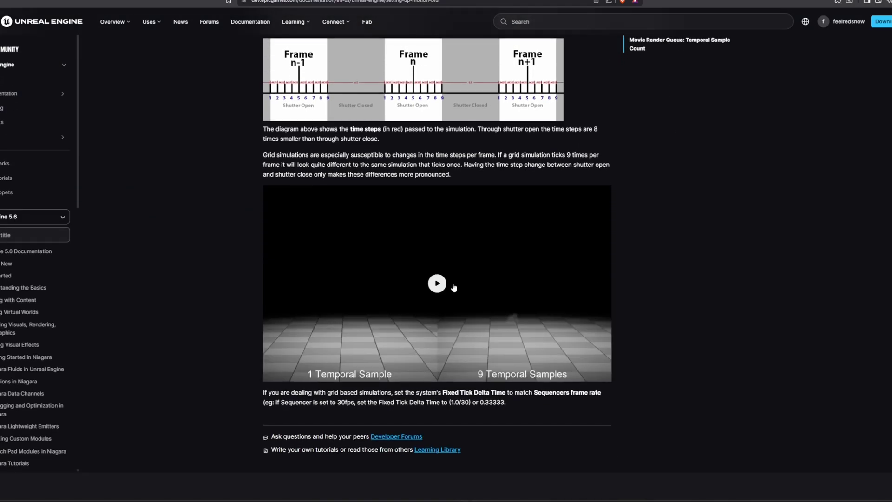
click(442, 287)
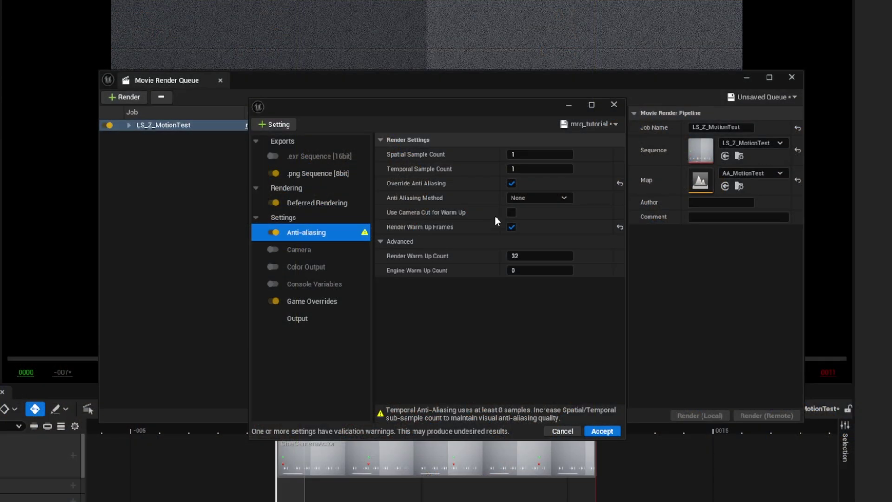
Set the anti-aliasing Temporal Sample Count to 33 and Spatial Sample Count to 17, and accept the render config.
click(518, 169)
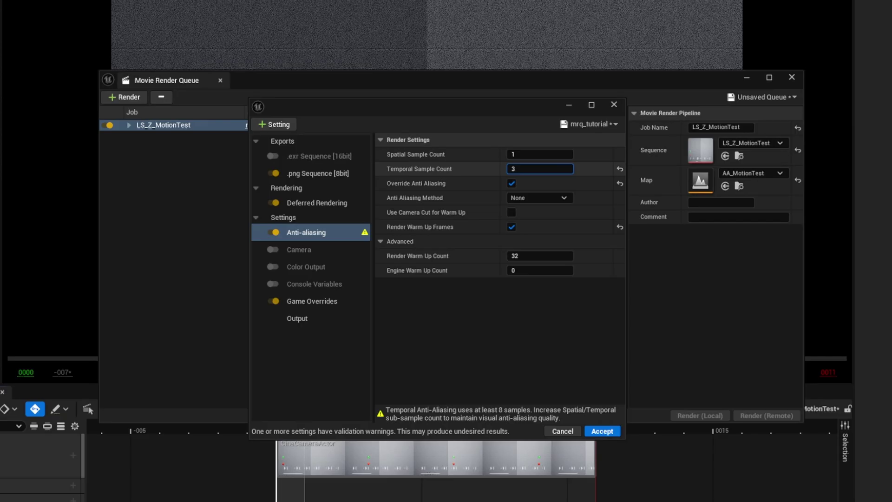
text(18)
key(Return)
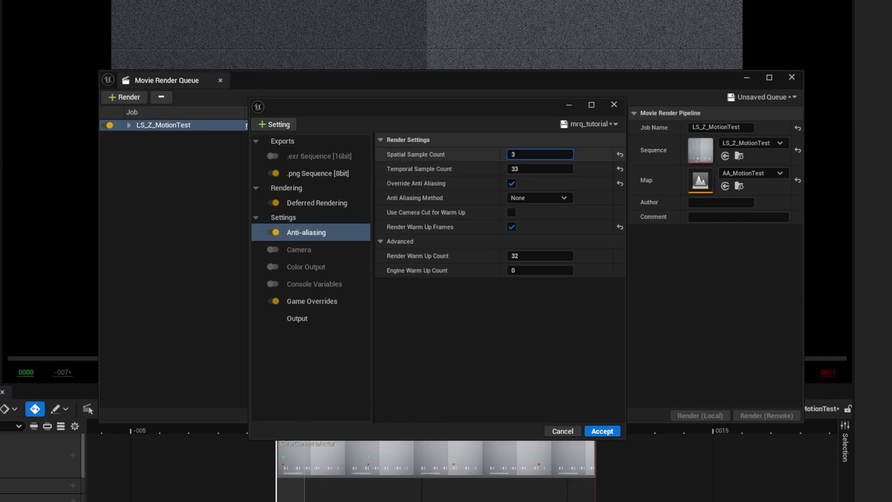
drag(539, 155, 558, 154)
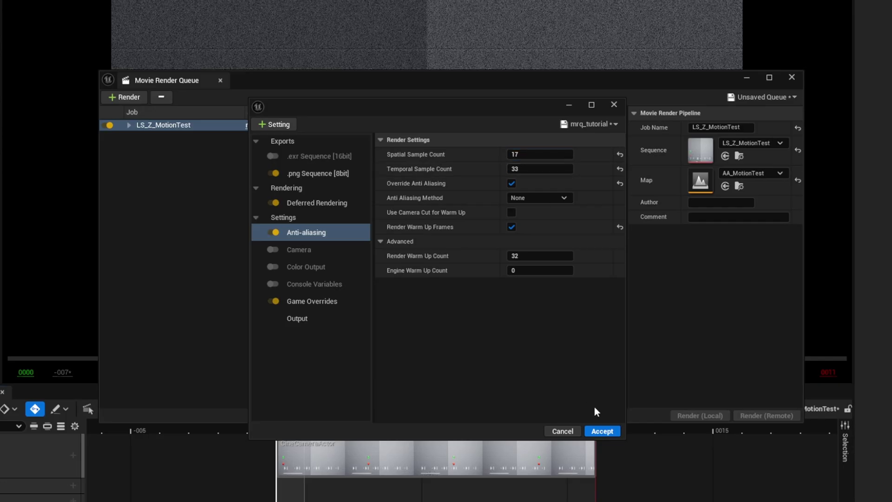
click(602, 430)
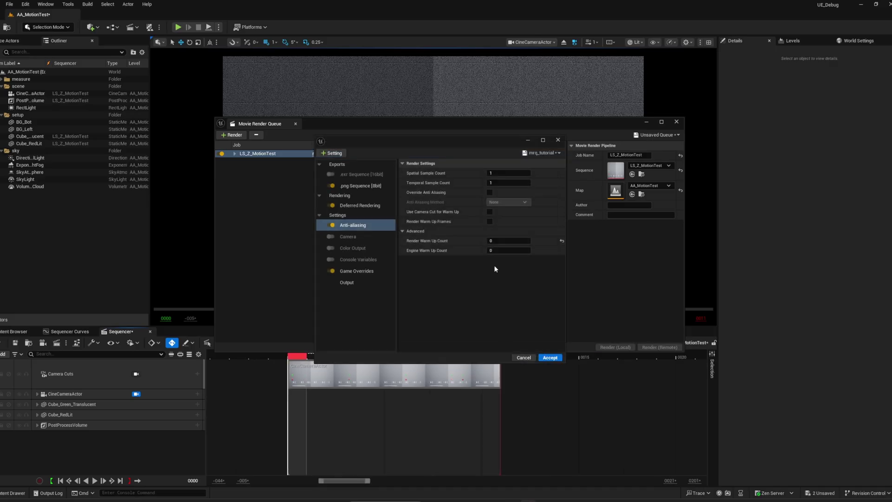
Enable Override Anti Aliasing with Temporal Super-Resolution (TSR) and set the Temporal Sample Count to 14.
click(489, 192)
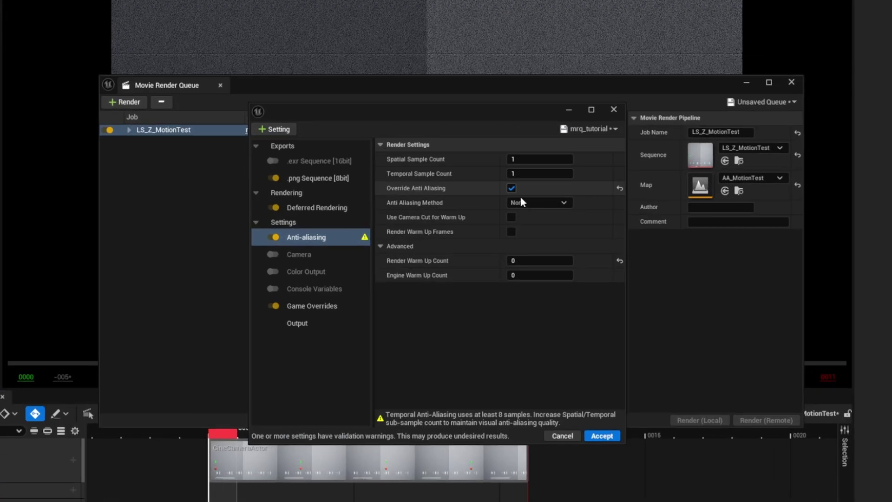
click(522, 200)
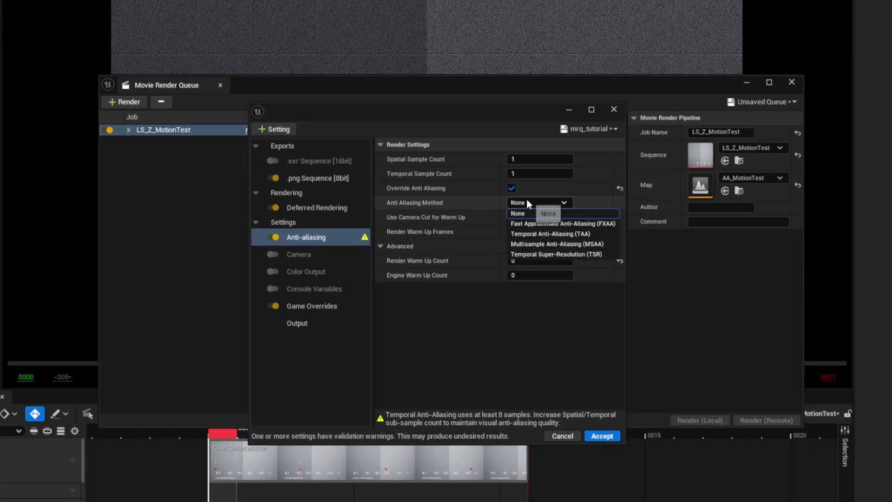
click(564, 253)
click(512, 174)
text(4)
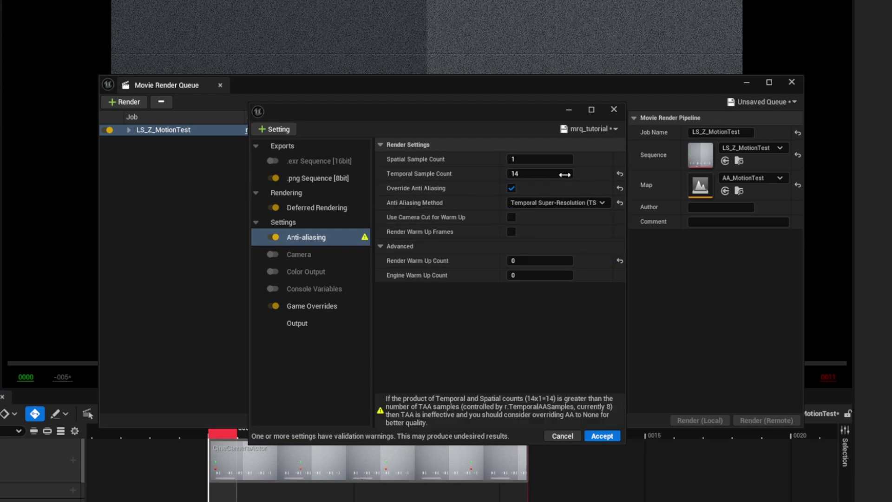
Set the Anti Aliasing Method back to None and the Temporal Sample Count to 5.
drag(565, 174, 512, 174)
click(541, 203)
click(537, 211)
click(539, 174)
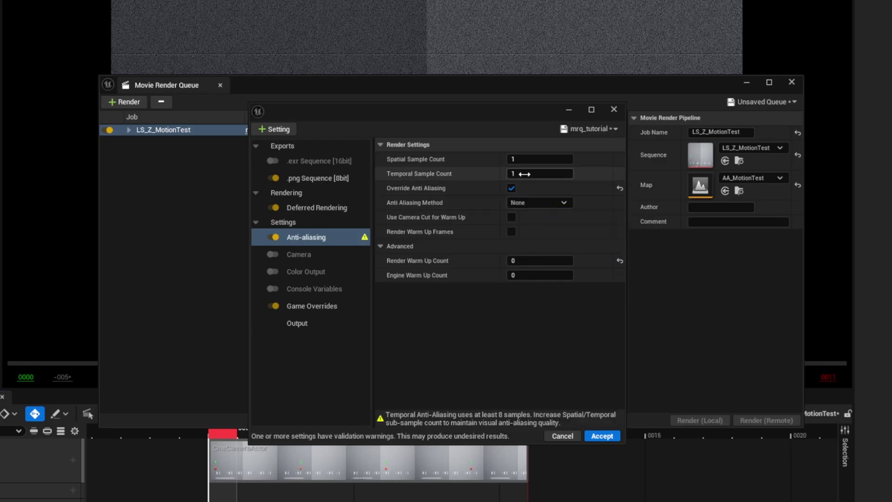
text(8)
key(BackSpace)
key(BackSpace)
text(5)
Set the Anti Aliasing Method to Temporal Anti-Aliasing (TAA) and increase the Temporal Sample Count.
click(539, 203)
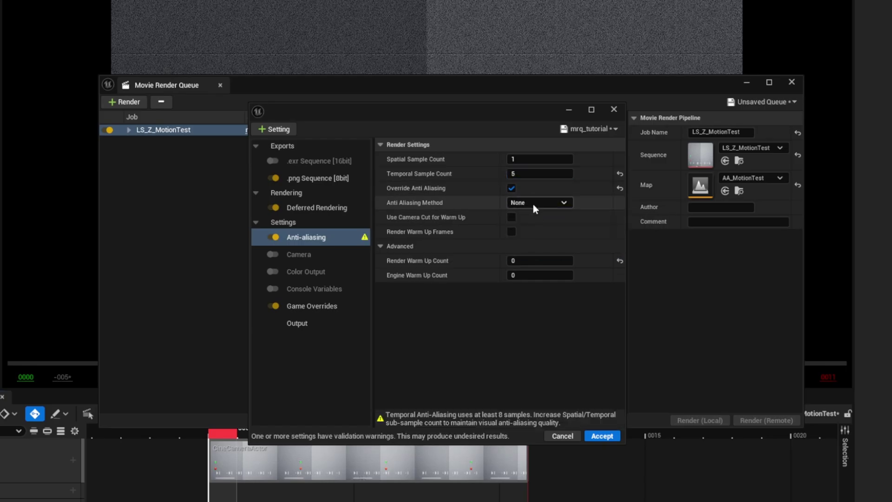
click(530, 235)
drag(525, 174, 565, 174)
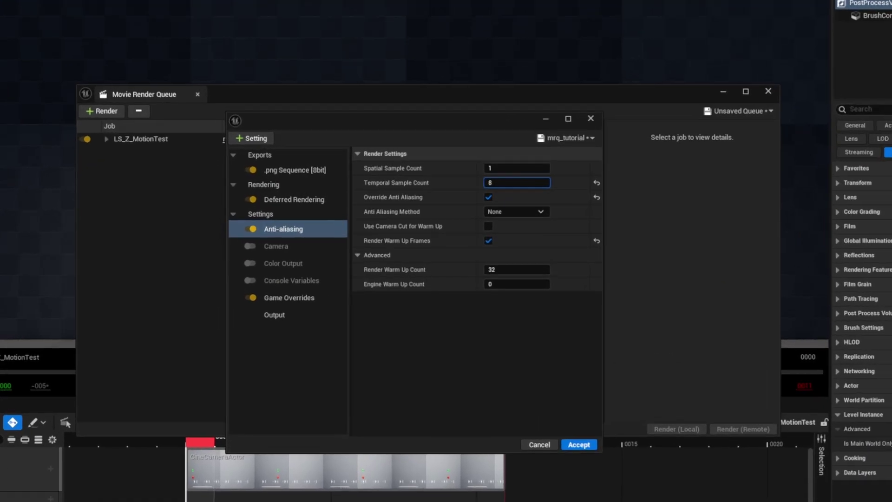
text(62)
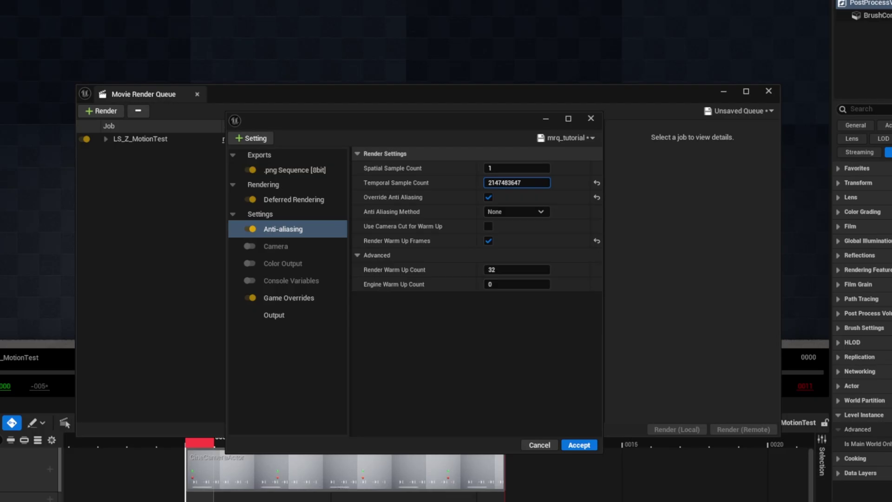
drag(517, 182, 488, 171)
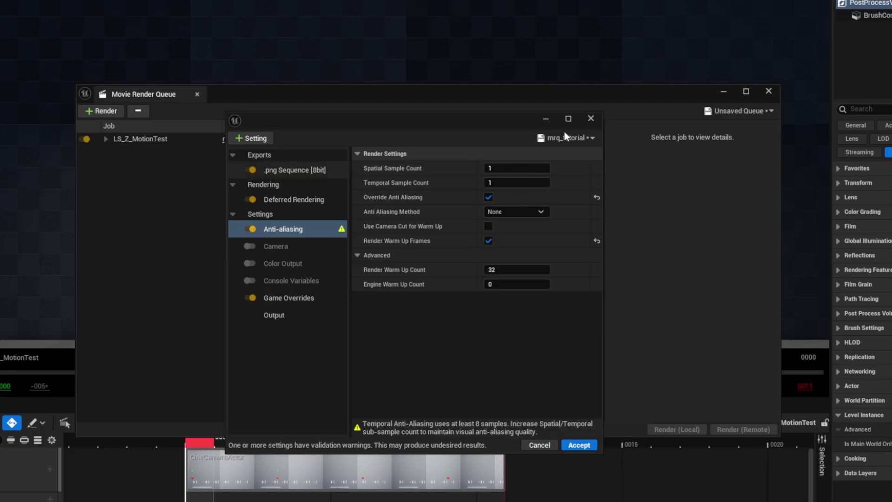
Dismiss the render config and queue windows, and set the RectLight's ray tracing Samples Per Pixel to 44.
click(594, 120)
click(723, 90)
click(409, 107)
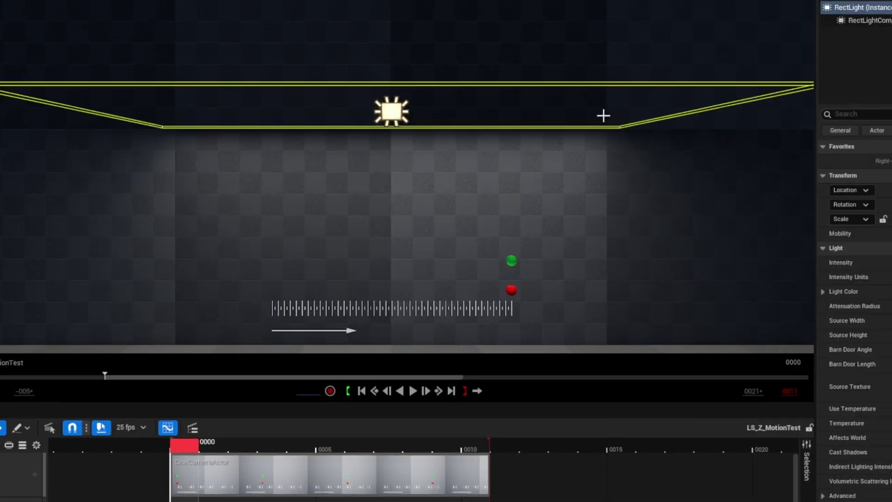
click(883, 114)
text(sam)
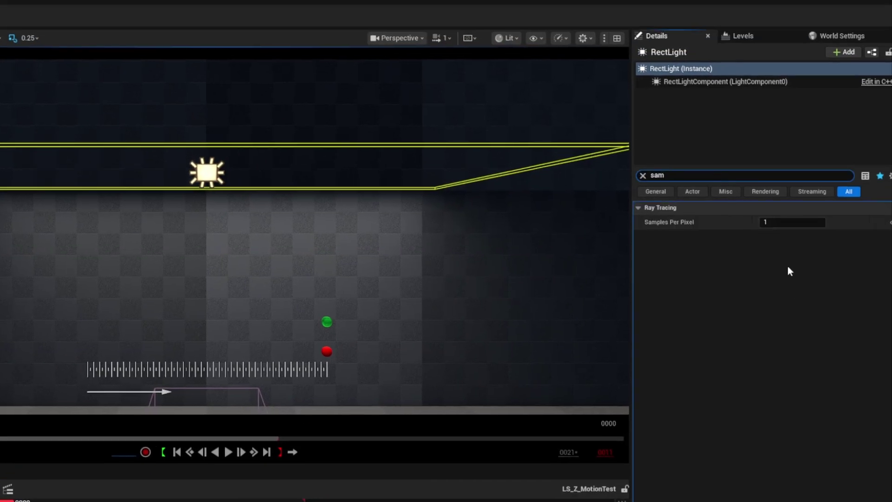
click(790, 222)
text(11)
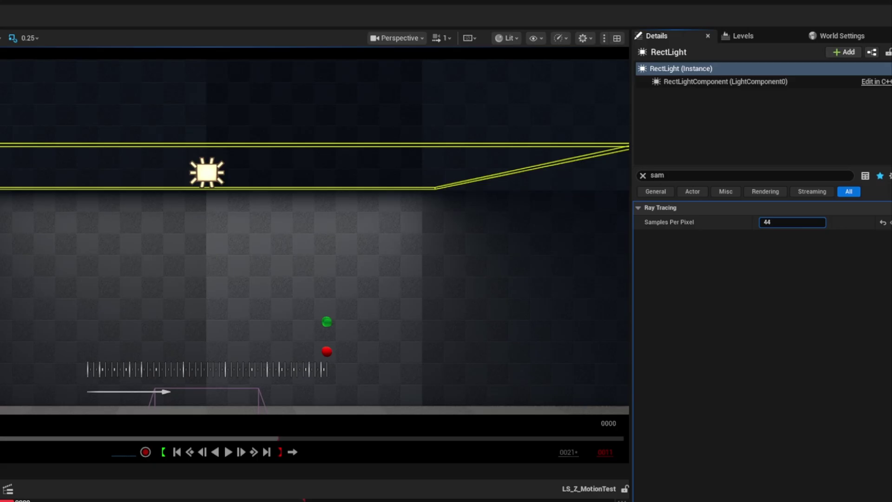
click(778, 221)
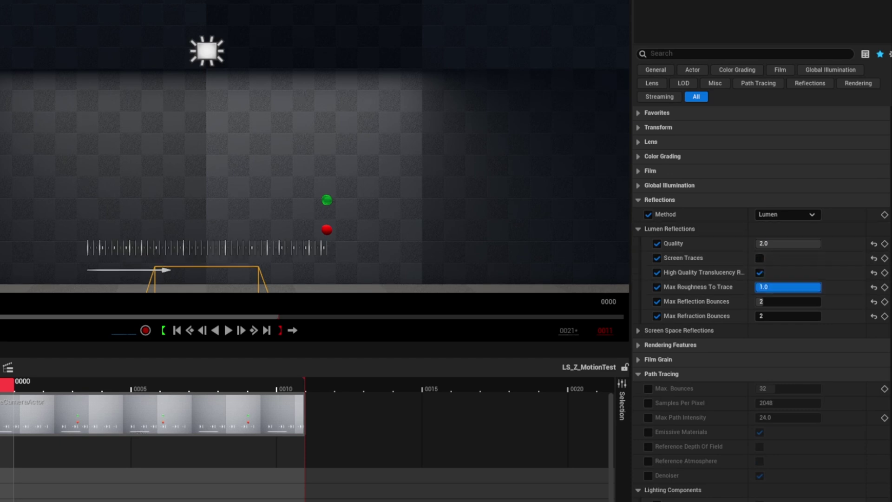
Expand the PostProcessVolume's Lumen Global Illumination and its advanced settings, and set Final Gather Quality to 2.0.
click(670, 189)
click(638, 214)
click(647, 344)
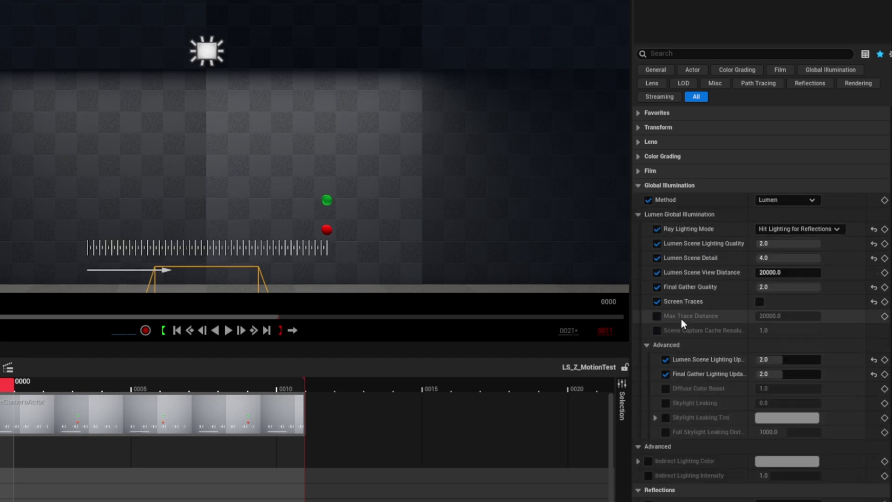
click(771, 286)
text(2)
key(Return)
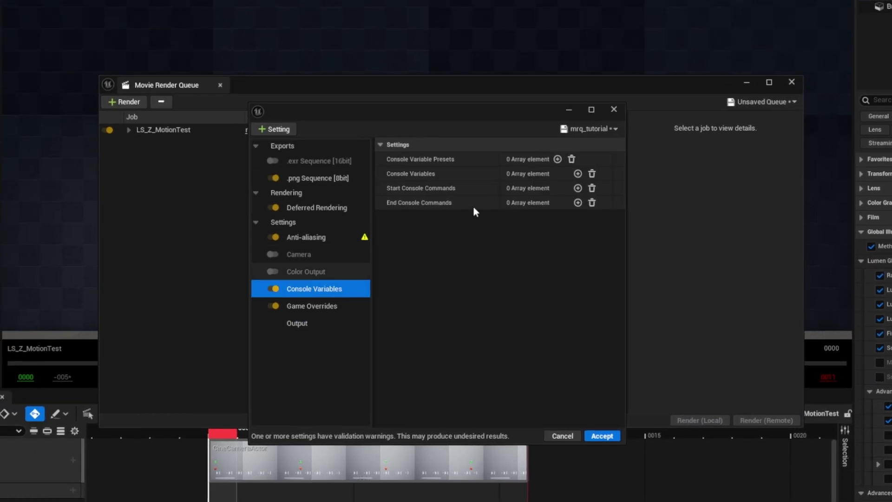
Add the console variable r.HairStrands.Voxelization.DensityScale to the render config and open its value for editing.
click(577, 174)
click(495, 189)
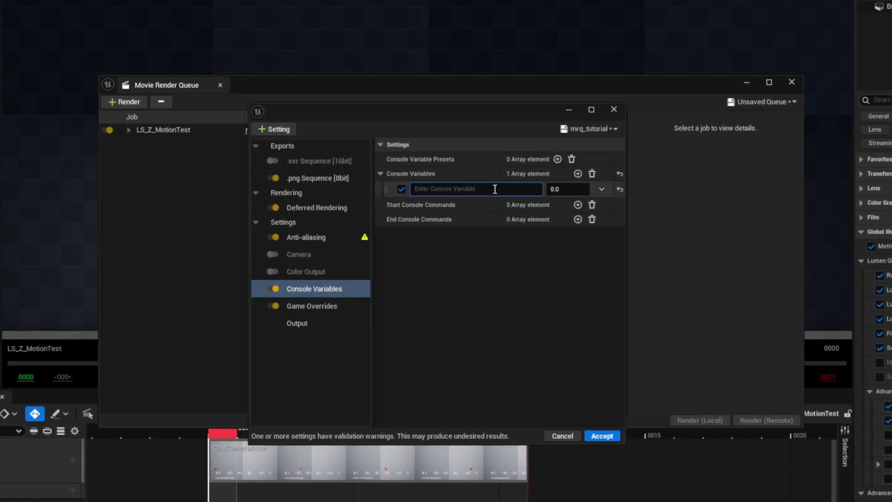
text(hair voxeliz)
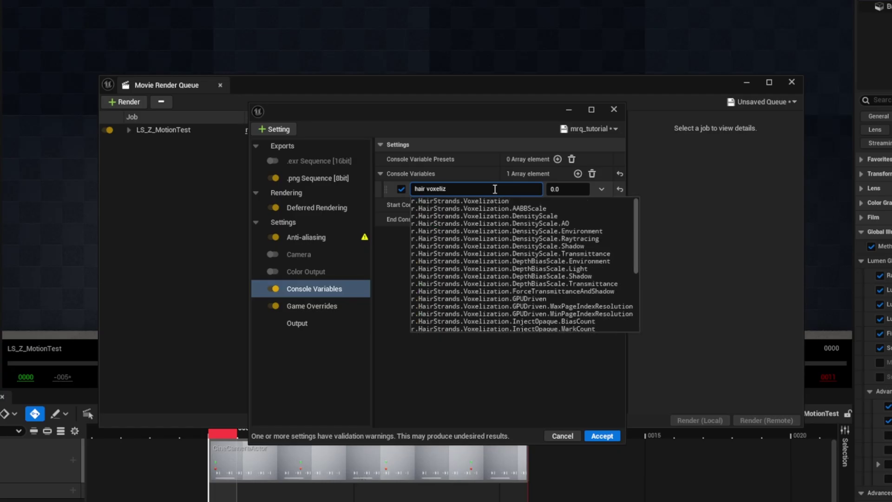
click(521, 216)
click(561, 190)
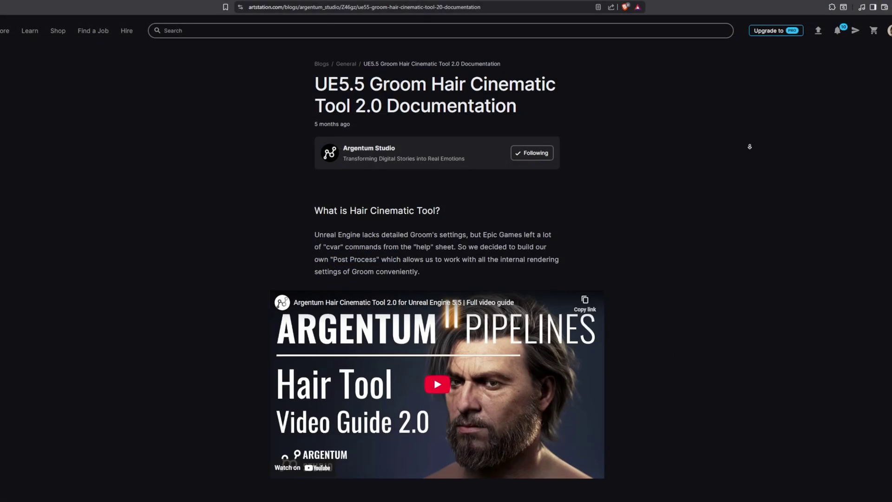
Examine the hair global settings and deep shadow sections of the Argentum Hair Cinematic Tool 2.0 documentation on ArtStation.
scroll(751, 171, down, 12)
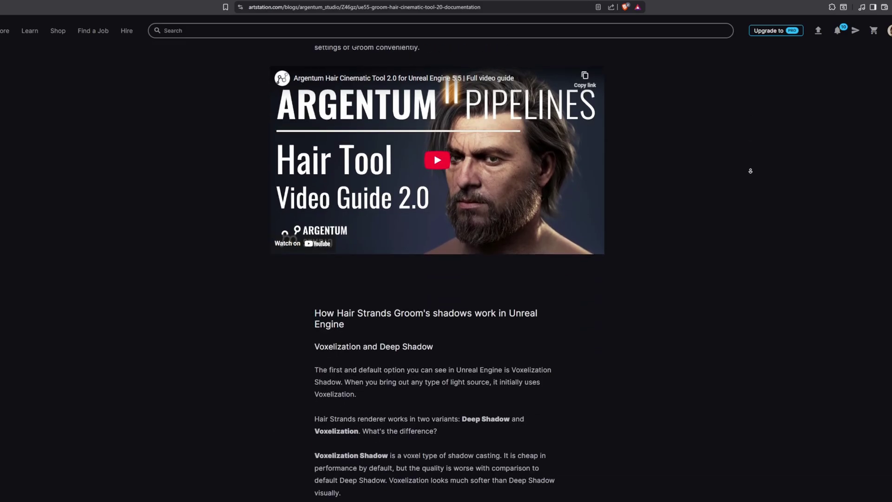
scroll(751, 171, down, 20)
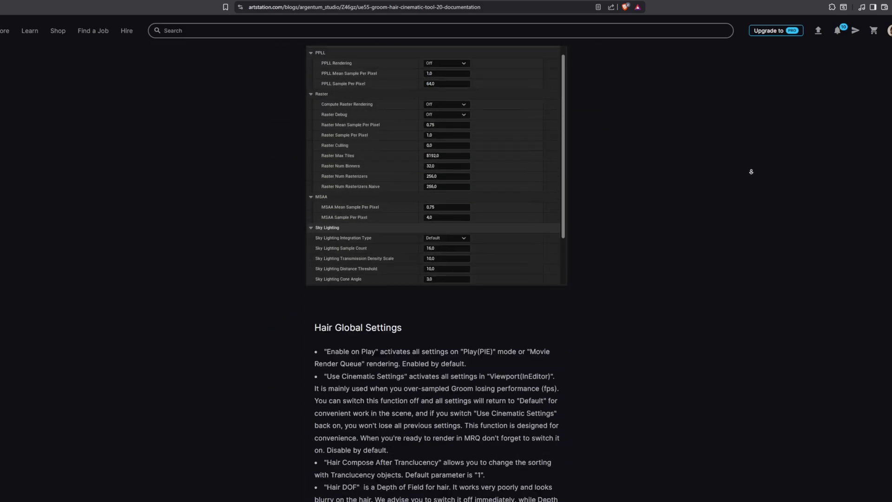
scroll(751, 173, down, 14)
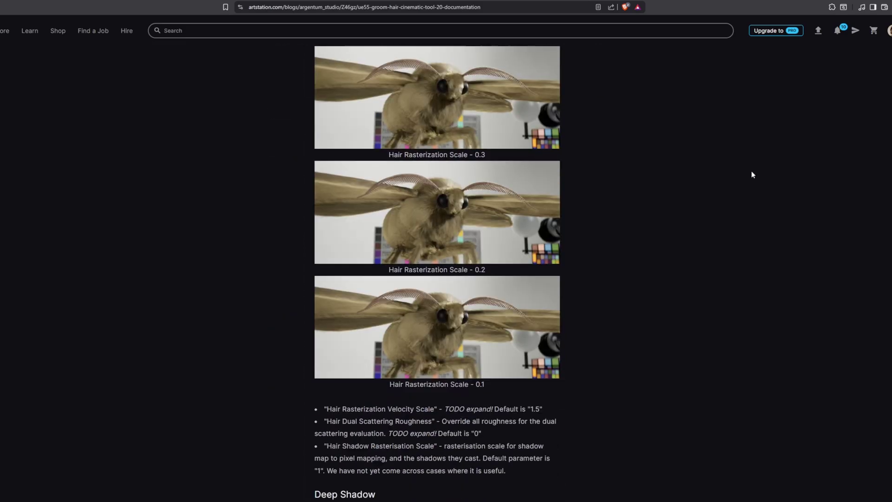
scroll(753, 175, down, 8)
scroll(753, 174, down, 13)
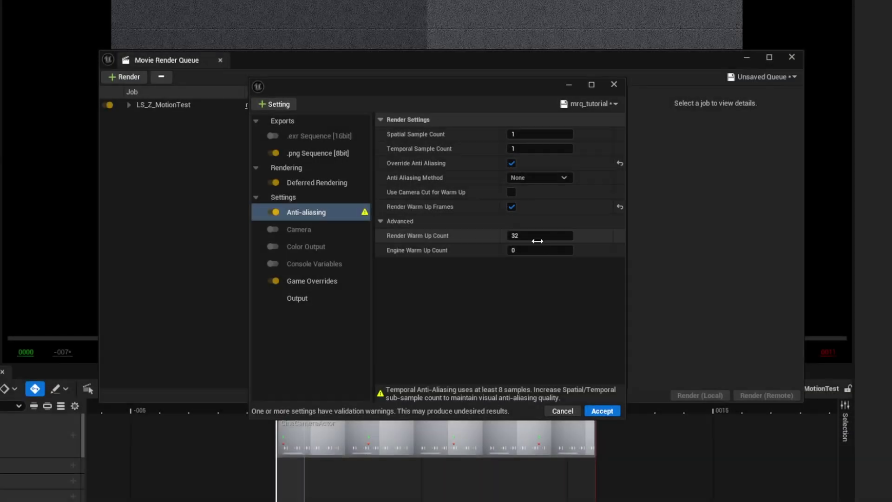
Set Render Warm Up Count to 0 and Engine Warm Up Count to 171, and enable Use Camera Cut for Warm Up.
key(Tab)
text(0)
key(Tab)
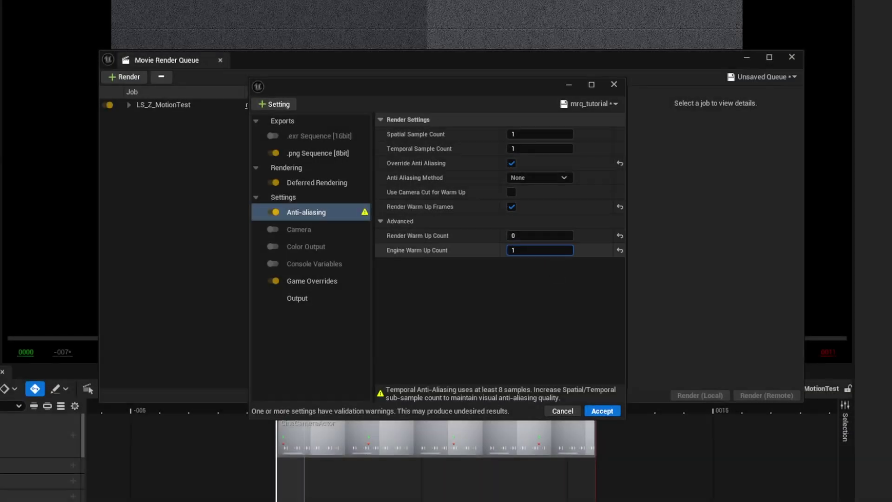
text(171)
click(511, 192)
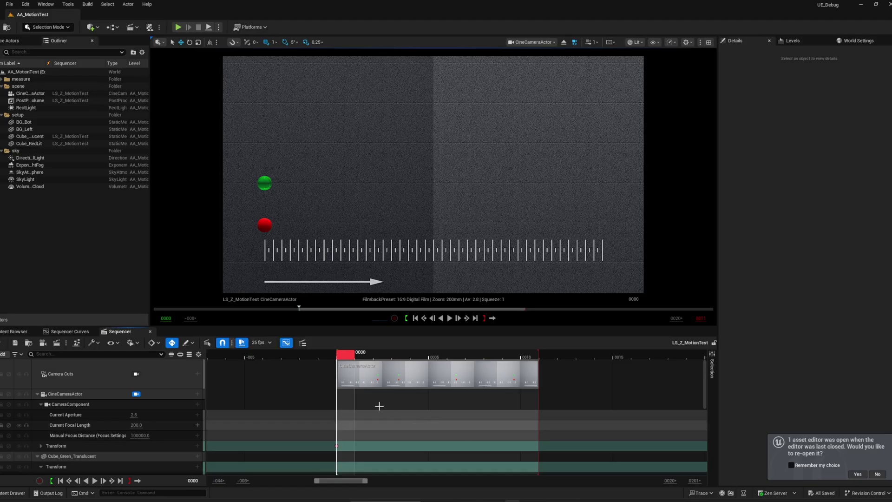
Move the playhead to frame -001 and extend the start of the camera cut to before frame 0.
ctrl+scroll(416, 402, up, 2)
drag(364, 356, 287, 357)
ctrl+scroll(344, 395, down, 6)
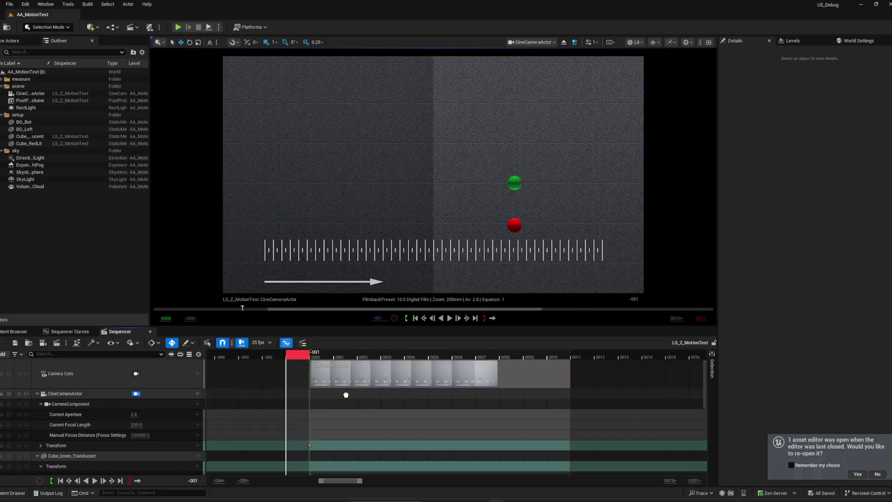
right_drag(344, 394, 478, 423)
drag(457, 374, 252, 394)
ctrl+scroll(220, 396, down, 2)
right_drag(220, 396, 429, 402)
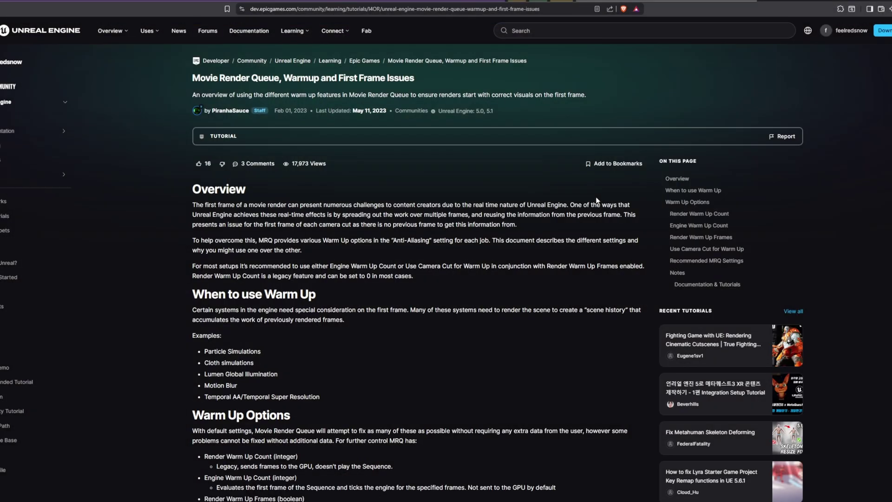
Read the Warm Up Options in the Movie Render Queue warm-up tutorial and enable Use Camera Cut for Warm Up.
scroll(595, 223, down, 2)
scroll(594, 223, down, 5)
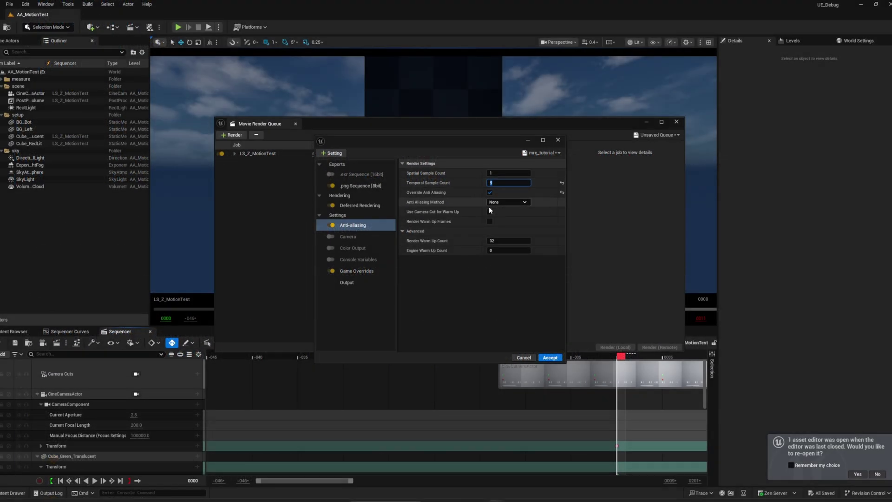
click(489, 206)
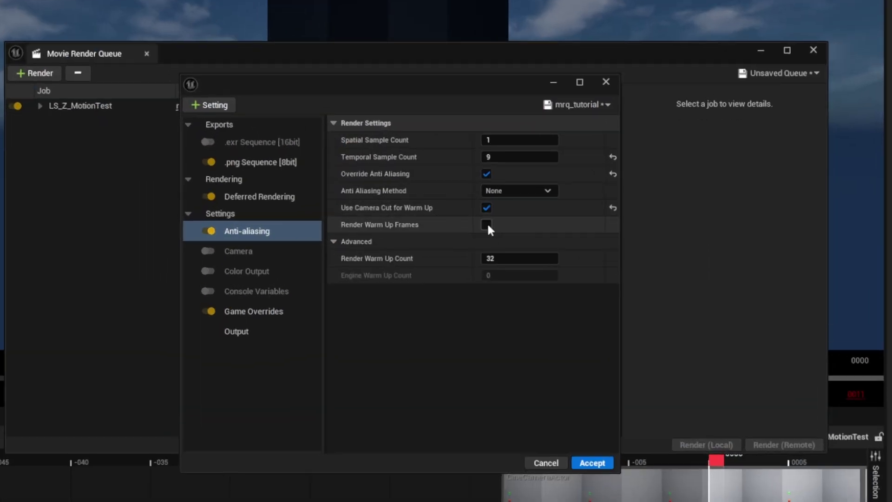
Enable Render Warm Up Frames in the anti-aliasing settings, accept the job settings and dismiss the render queue window.
click(486, 224)
click(586, 462)
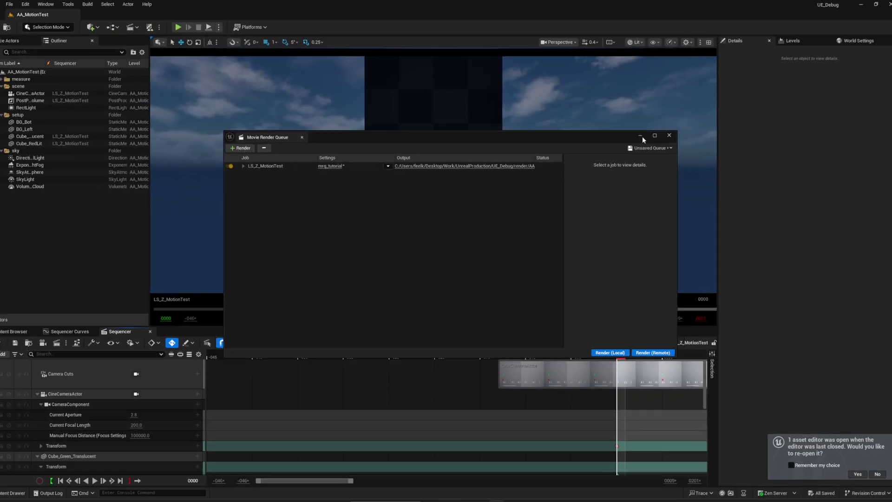
click(761, 50)
Extend the start of the camera cut section back to about frame -150 and return the playhead to frame 0000.
ctrl+scroll(482, 403, down, 4)
ctrl+scroll(487, 403, down, 3)
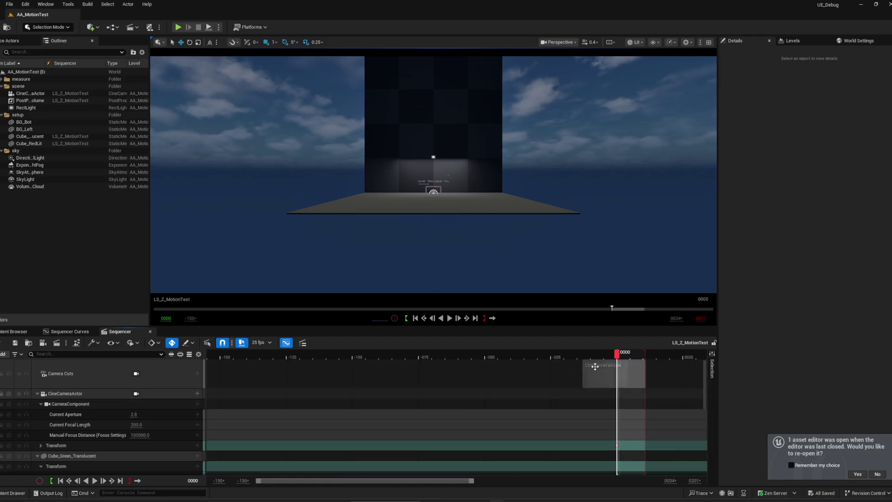
drag(588, 374, 244, 379)
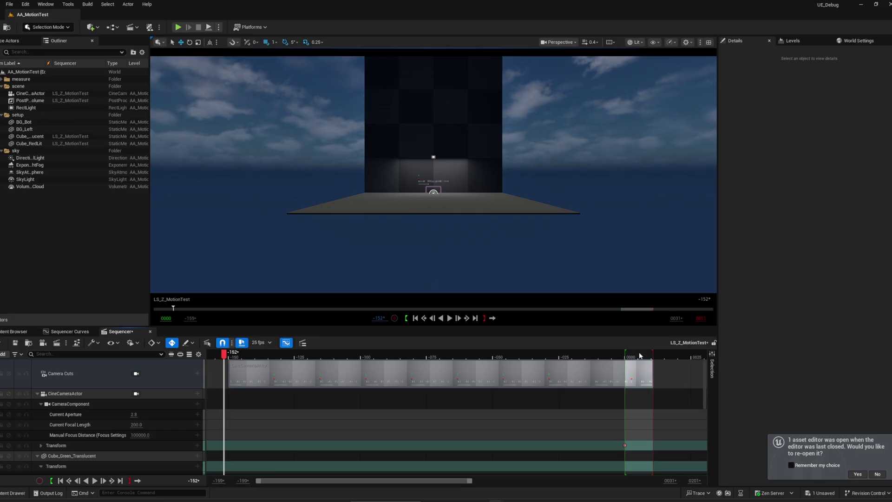
click(636, 359)
ctrl+scroll(637, 359, down, 3)
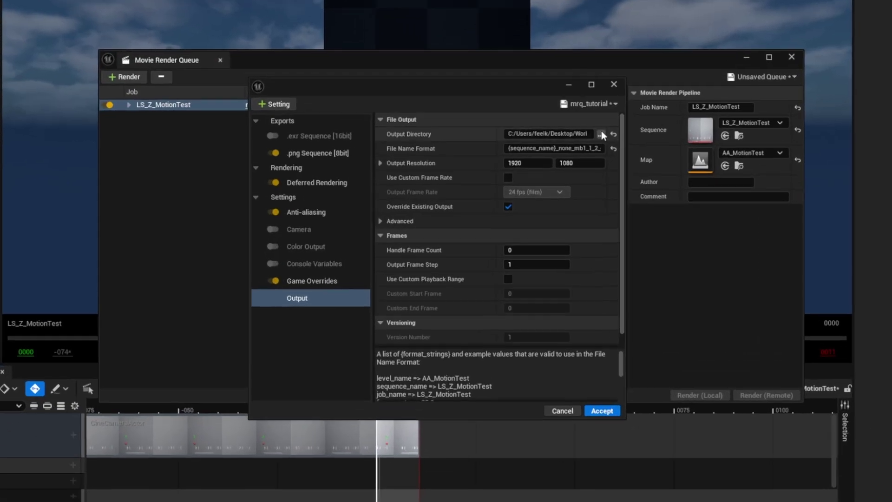
Reopen the Movie Render Queue with the LS_Z_MotionTest job and start a local render.
click(563, 162)
click(607, 346)
click(565, 373)
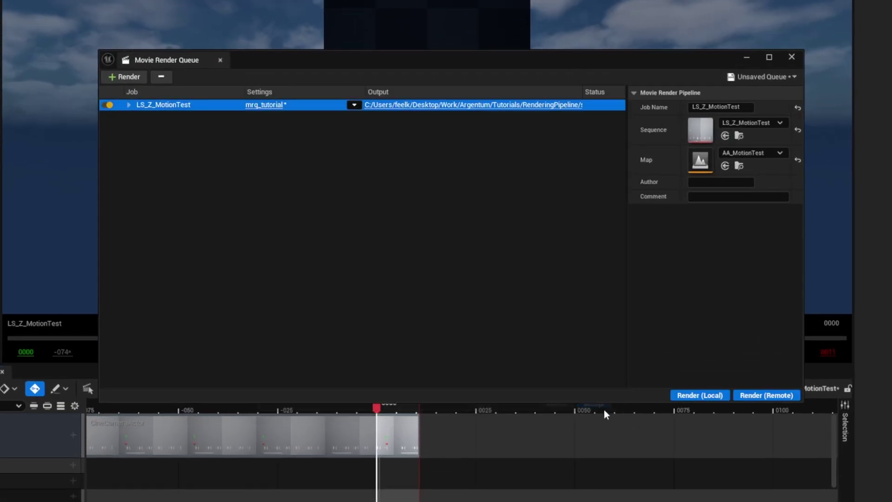
click(680, 396)
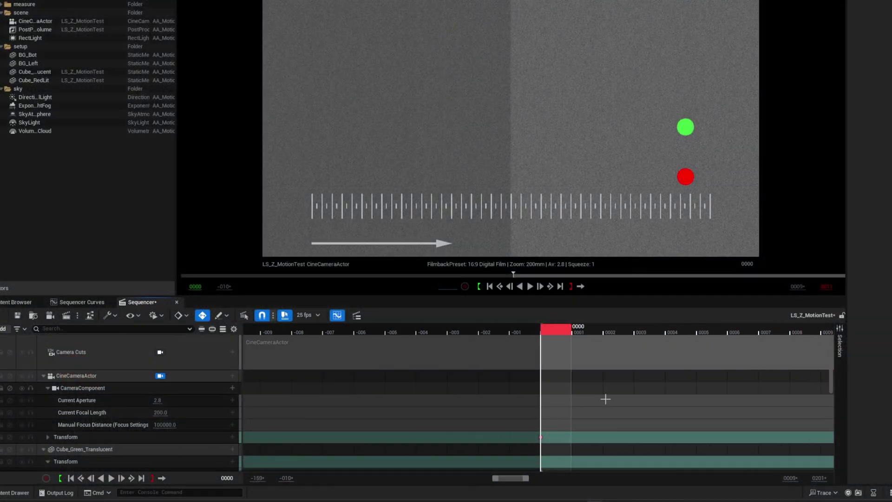
Key the green and red cubes' X location at -240 on frame -001 and 240 on frame 0011, and return the playhead to frame 0000.
scroll(525, 390, down, 3)
drag(593, 332, 542, 330)
click(162, 380)
text(-240)
key(Return)
scroll(484, 391, down, 3)
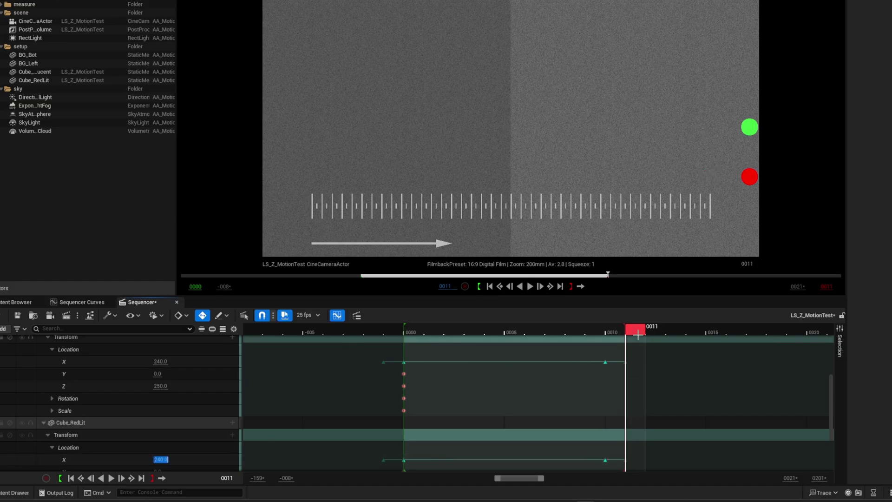
drag(633, 330, 421, 336)
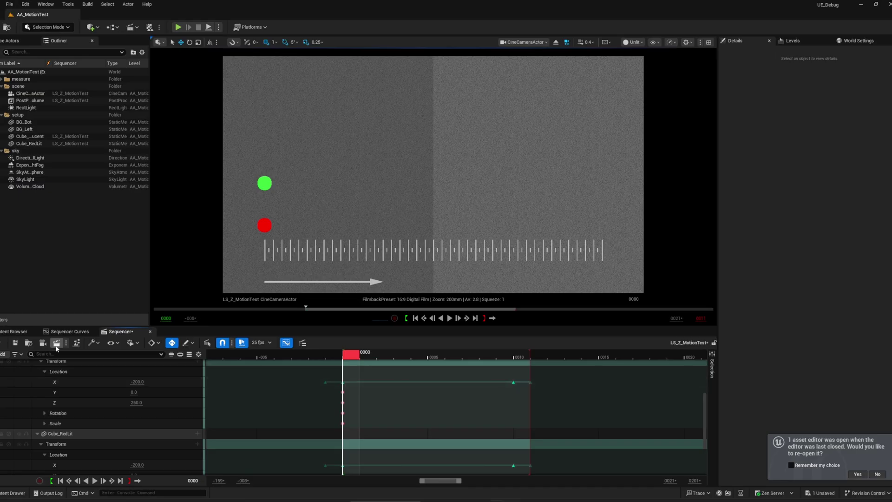
In the LS_Z_MotionTest anti-aliasing settings, disable Use Camera Cut for Warm Up, leave Render Warm Up Frames enabled and set Render Warm Up Count to 0.
click(56, 345)
click(335, 155)
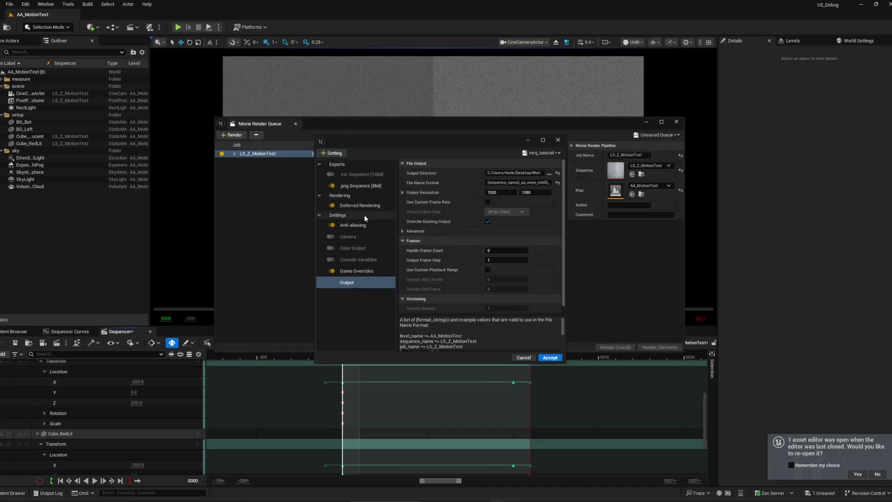
click(361, 225)
click(490, 211)
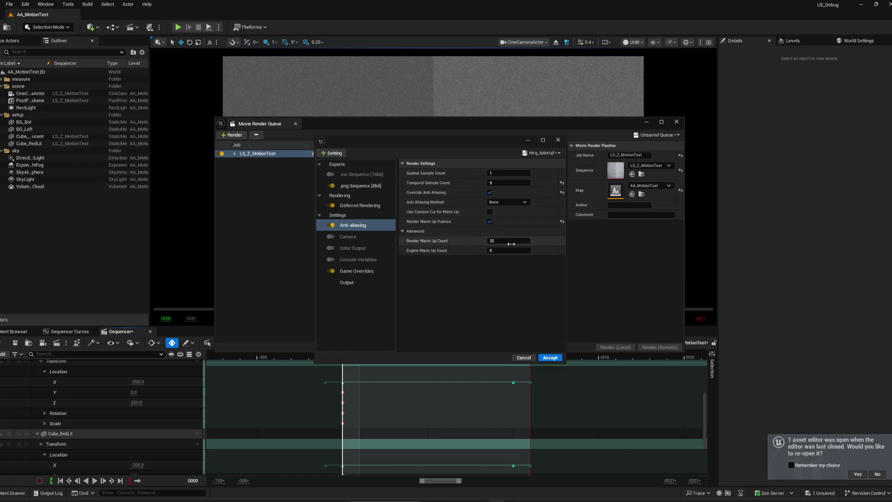
click(489, 221)
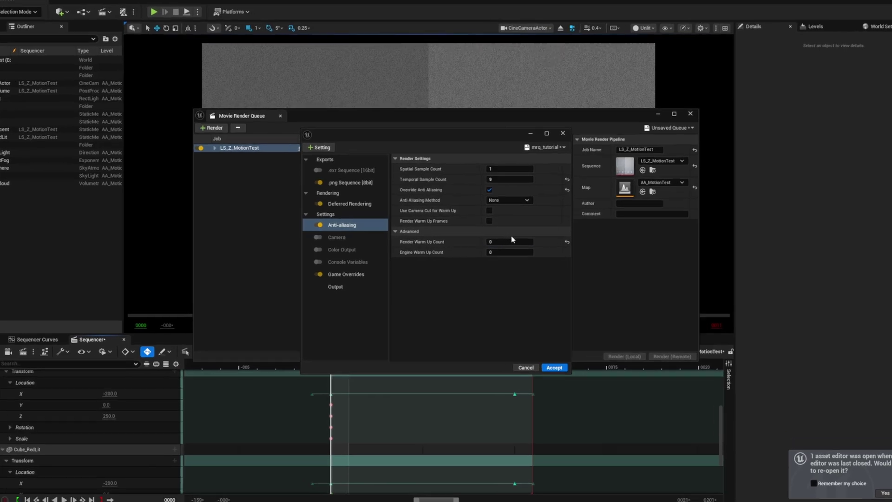
click(490, 222)
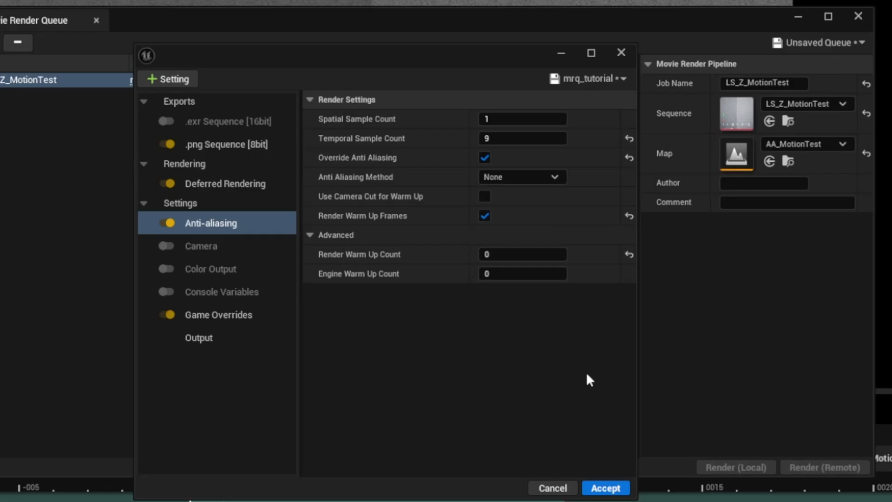
click(597, 486)
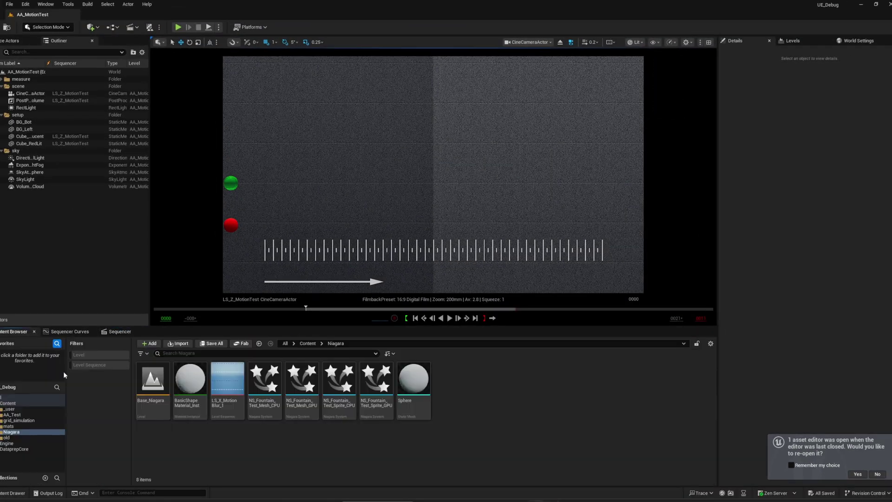
Open the Base_Niagara level and its LS_X_MotionBlur_1 sequence, view through CineCameraActor and move the playhead to frame 0010.
double_click(161, 400)
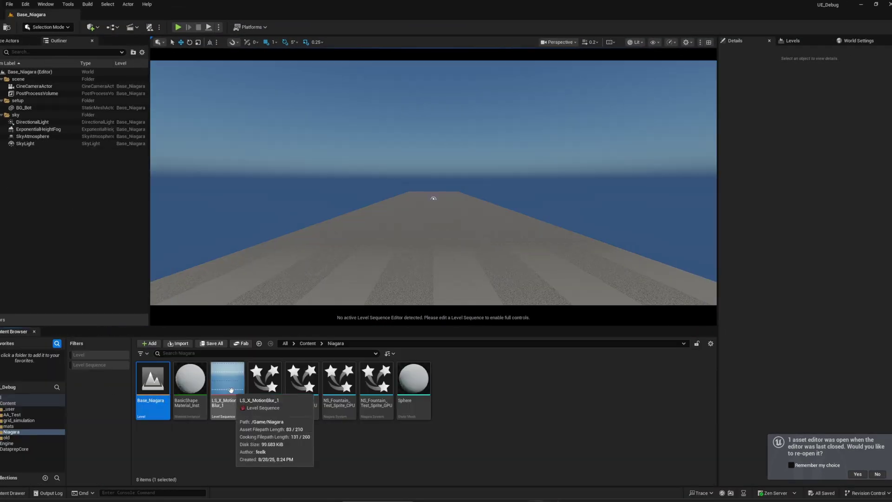
double_click(227, 385)
click(136, 404)
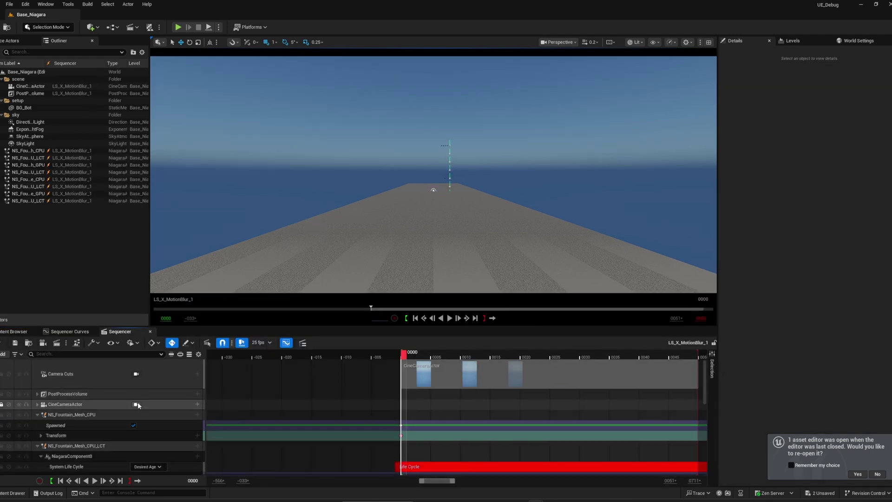
mouse_move(466, 359)
mouse_down()
mouse_move(593, 357)
mouse_move(465, 357)
mouse_up()
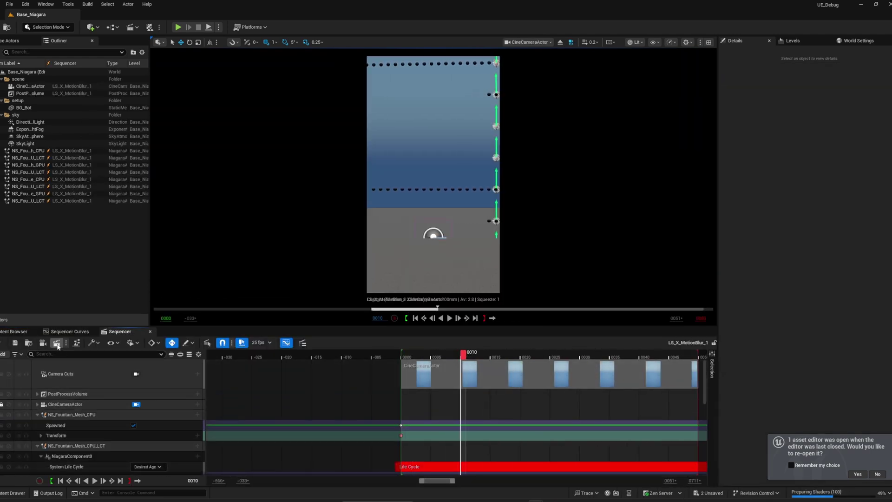
In the LS_X_MotionBlur_1 job's anti-aliasing settings, disable Use Camera Cut for Warm Up and set Engine Warm Up Count to 128.
click(56, 342)
click(324, 154)
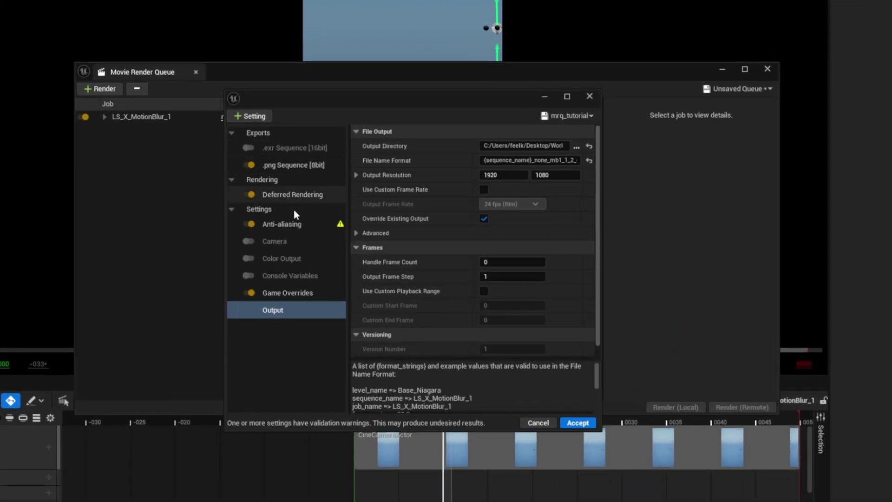
click(306, 224)
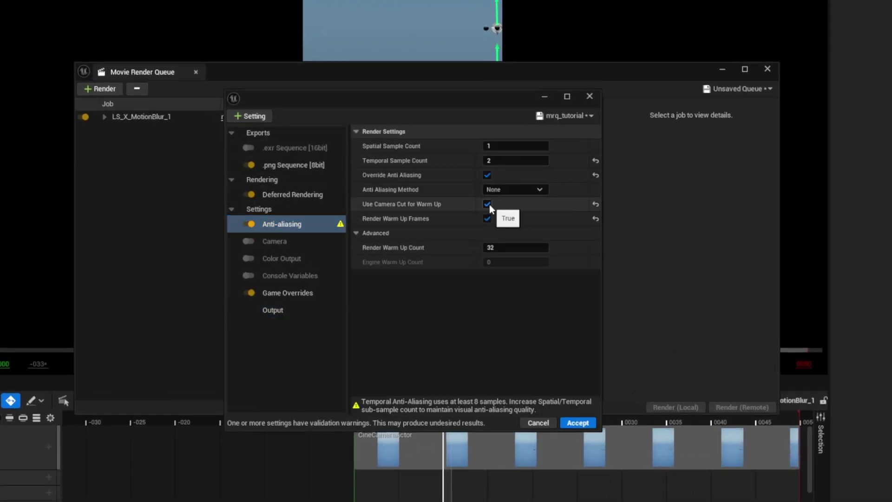
click(520, 262)
text(128)
key(Return)
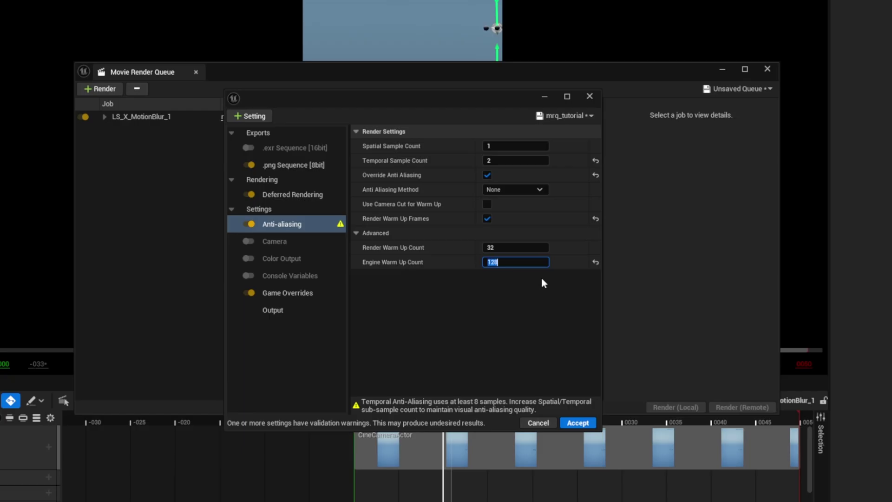
Set Render Warm Up Count to 0, Temporal Sample Count to 9 and Engine Warm Up Count to 2, and accept the job settings.
click(530, 248)
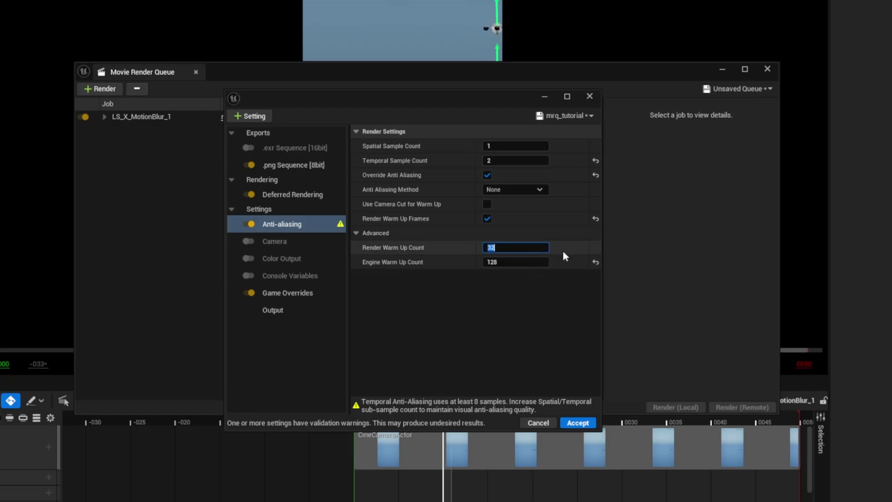
text(0)
click(553, 289)
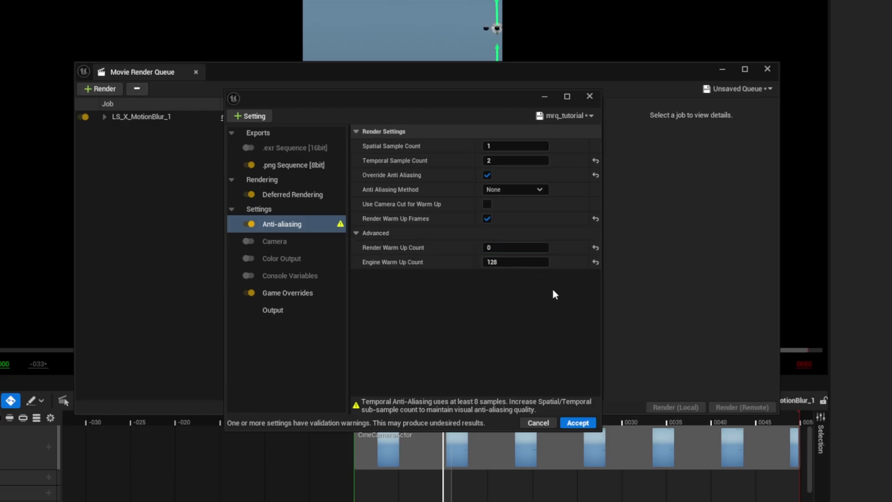
text(9)
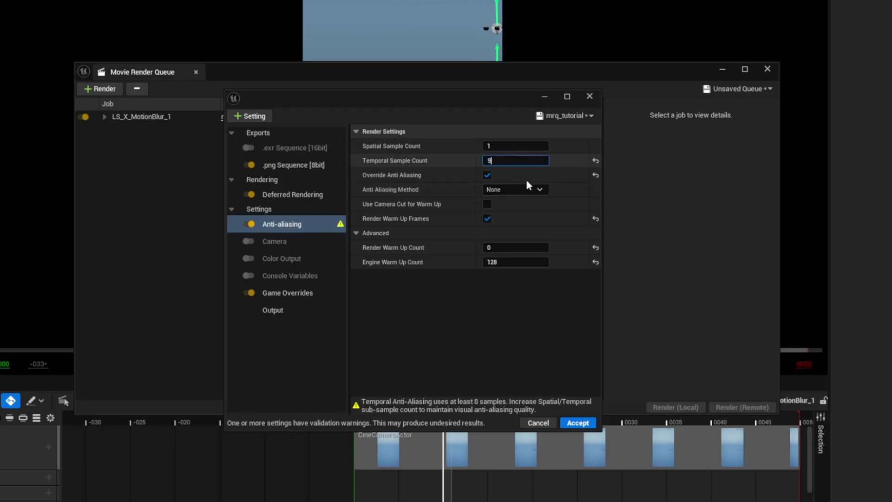
click(508, 263)
text(26)
click(576, 422)
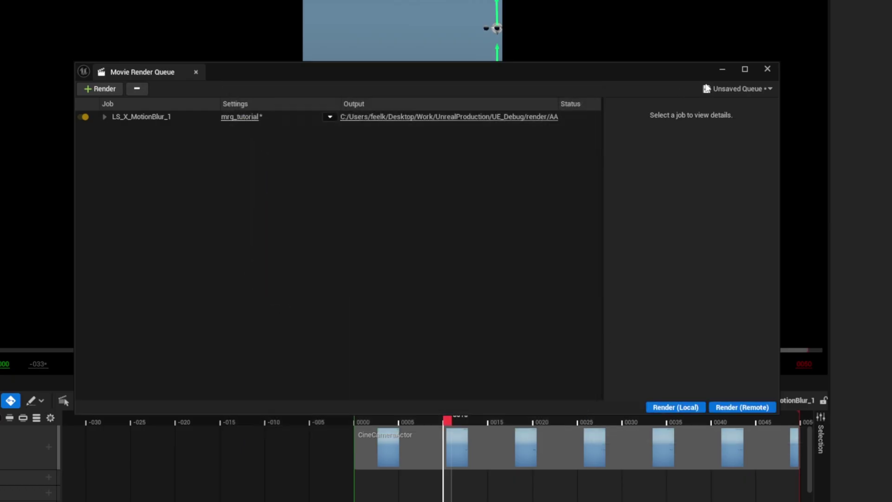
Examine the System Life Cycle settings and Life Cycle sections of the Niagara LCT fountain tracks and scrub through the sequence.
click(722, 71)
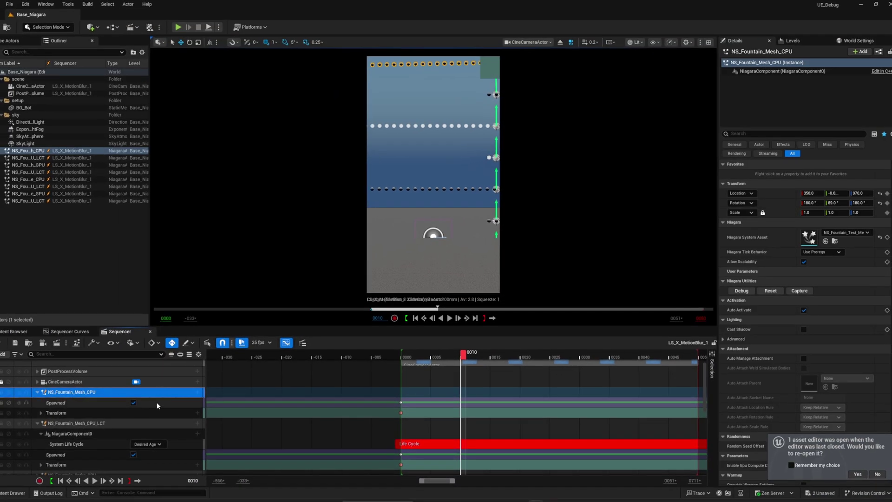
click(111, 424)
scroll(311, 408, down, 3)
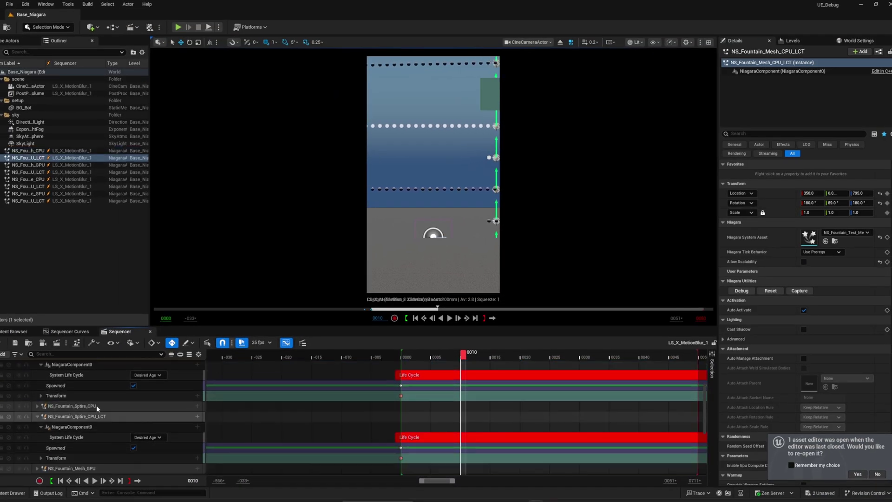
click(99, 406)
click(109, 418)
scroll(119, 419, down, 5)
click(150, 428)
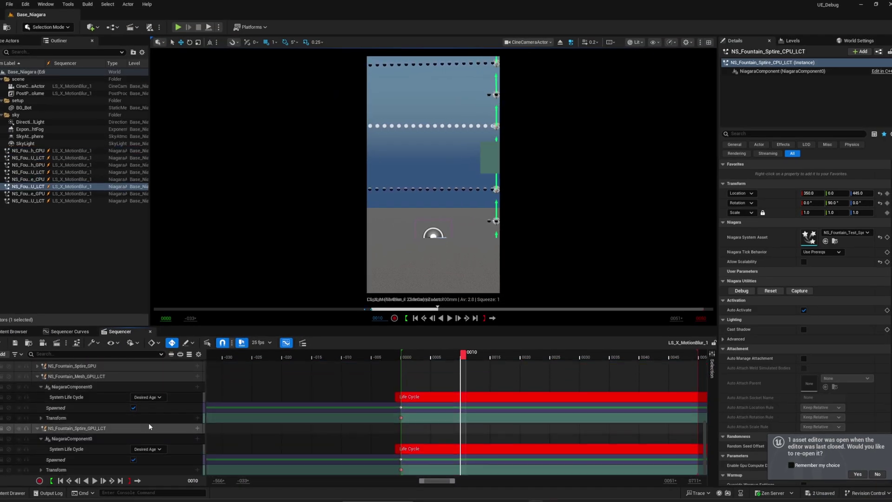
drag(511, 354, 627, 371)
right_drag(583, 383, 368, 387)
drag(414, 357, 452, 357)
Open the NS_Fountain_Test_Mesh_CPU Niagara system and inspect the Fountain emitter's properties and Emitter State.
click(228, 212)
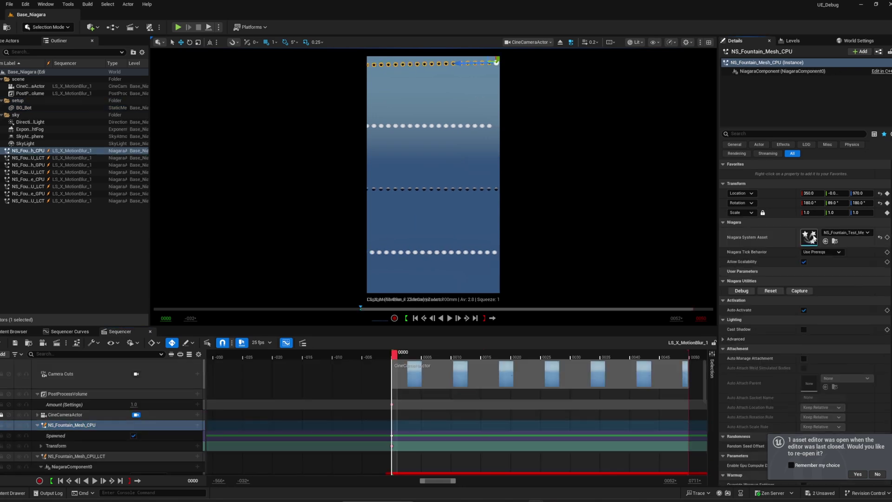
key(ctrl+e)
click(590, 163)
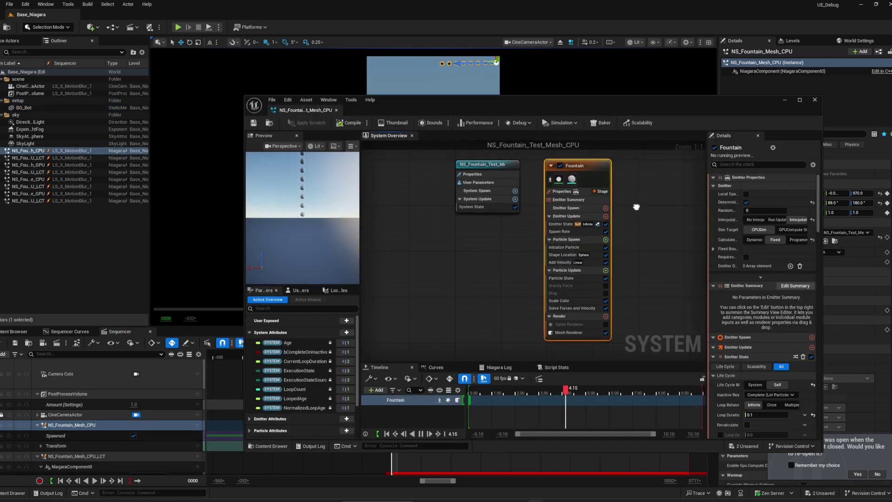
click(569, 228)
click(765, 188)
key(Return)
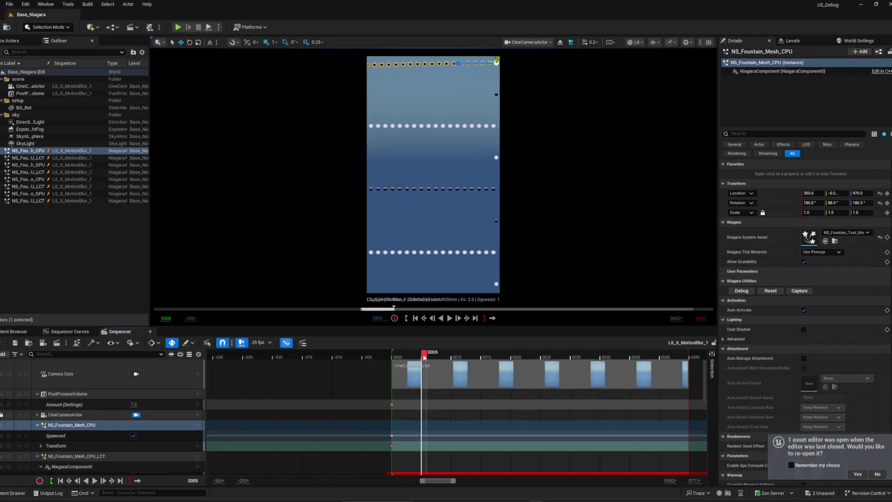
Trim the start of the NS_Fountain_Mesh_CPU_LCT Life Cycle section to frame 0000.
scroll(430, 408, down, 3)
mouse_move(400, 375)
mouse_down()
mouse_move(409, 374)
mouse_move(400, 379)
mouse_up()
scroll(407, 392, down, 3)
ctrl+scroll(430, 401, up, 3)
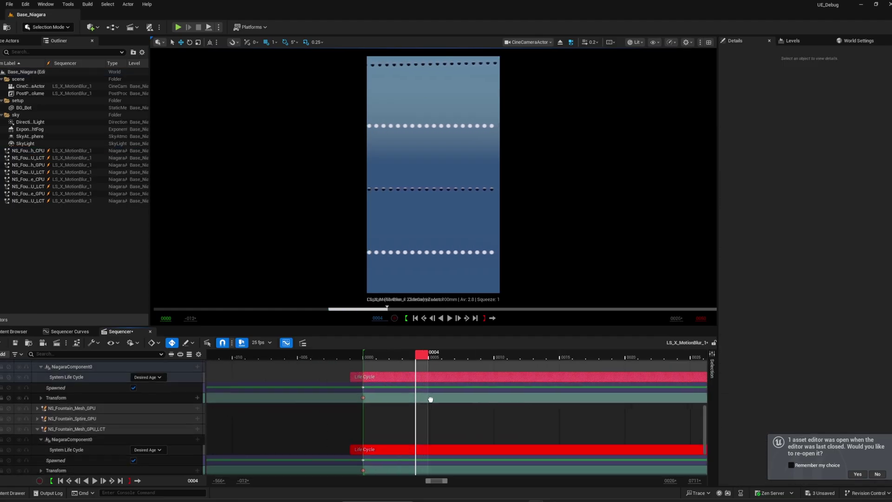
scroll(400, 425, down, 1)
drag(383, 438, 395, 438)
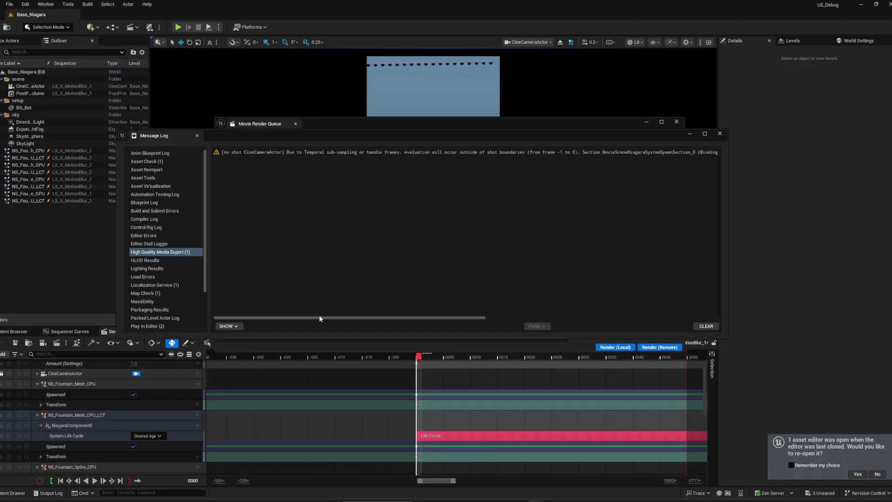
Read the full High Quality Media Export warning in the Message Log and close the log.
drag(332, 320, 427, 314)
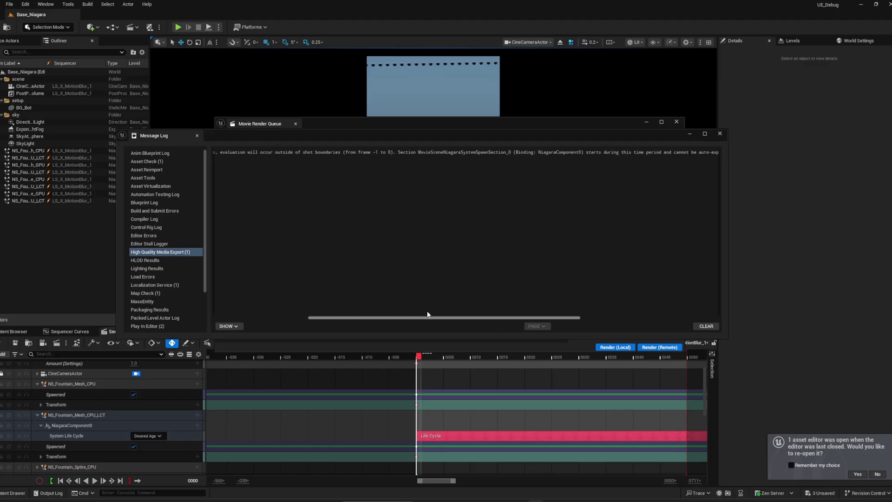
drag(485, 316, 550, 319)
click(370, 153)
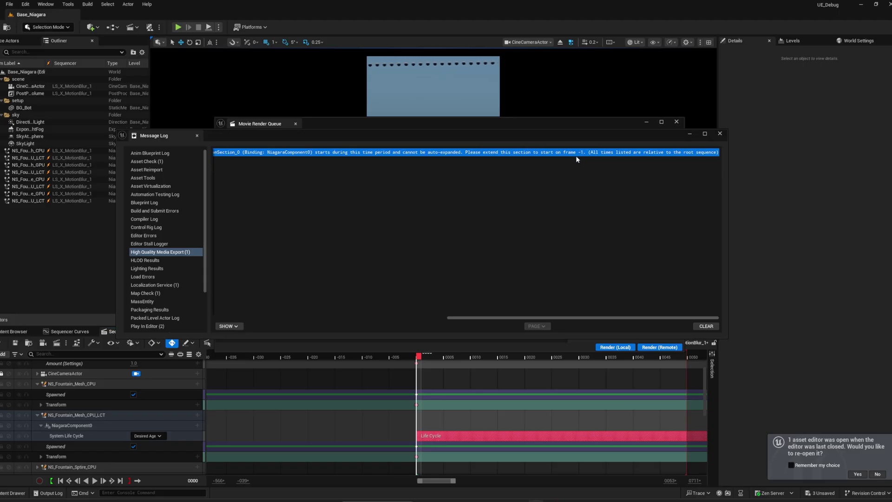
click(720, 133)
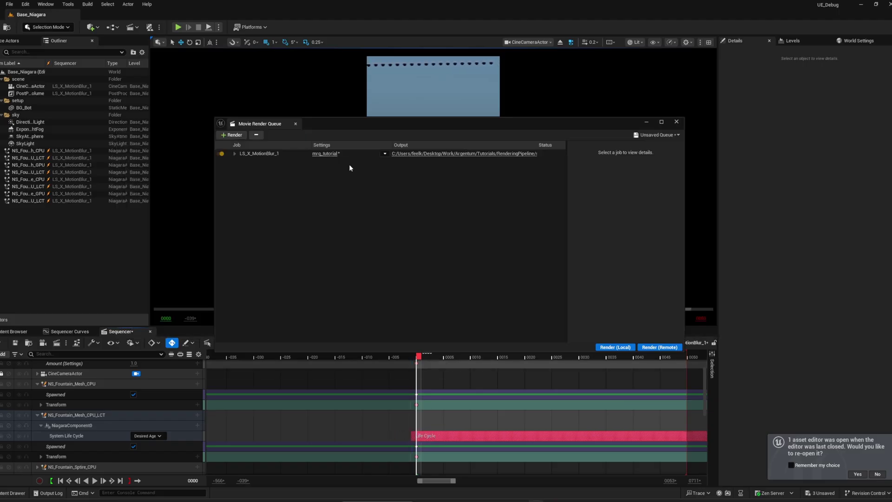
Shift the NS_Fountain_Mesh_CPU_LCT Life Cycle section earlier to start at about frame -026 and open the job's mrq_tutorial render settings.
click(324, 154)
click(384, 226)
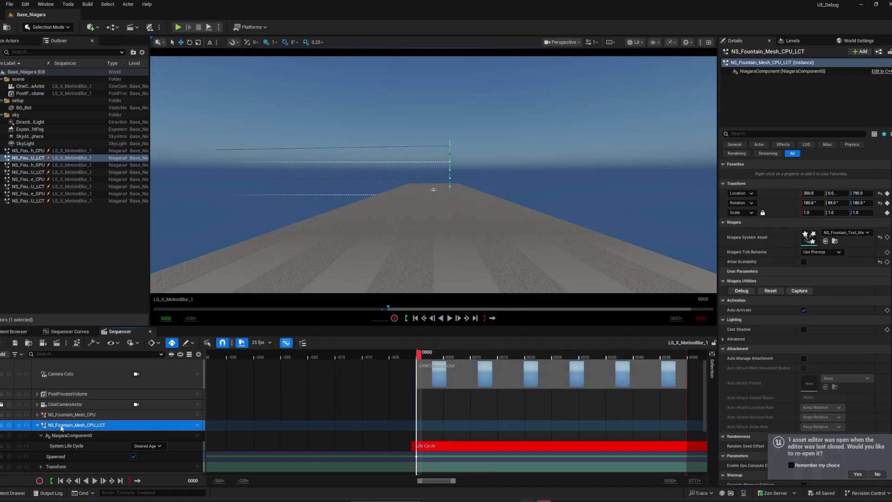
scroll(457, 426, down, 1)
drag(457, 426, 333, 425)
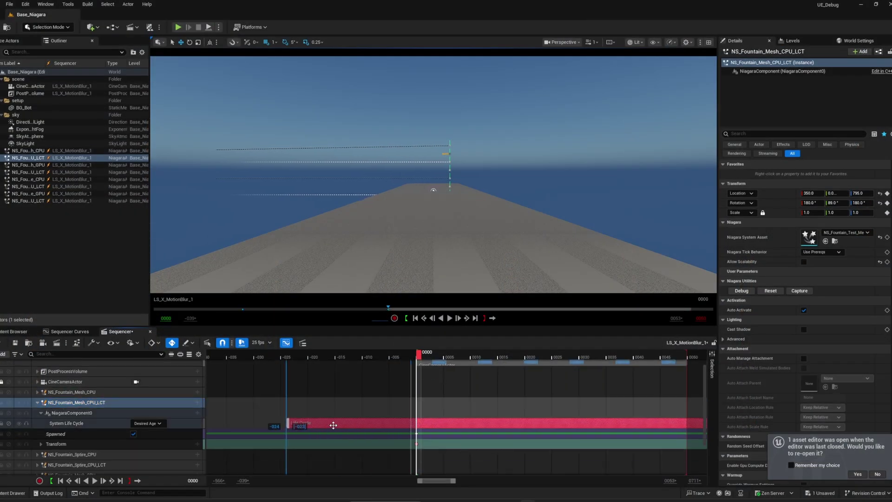
click(56, 342)
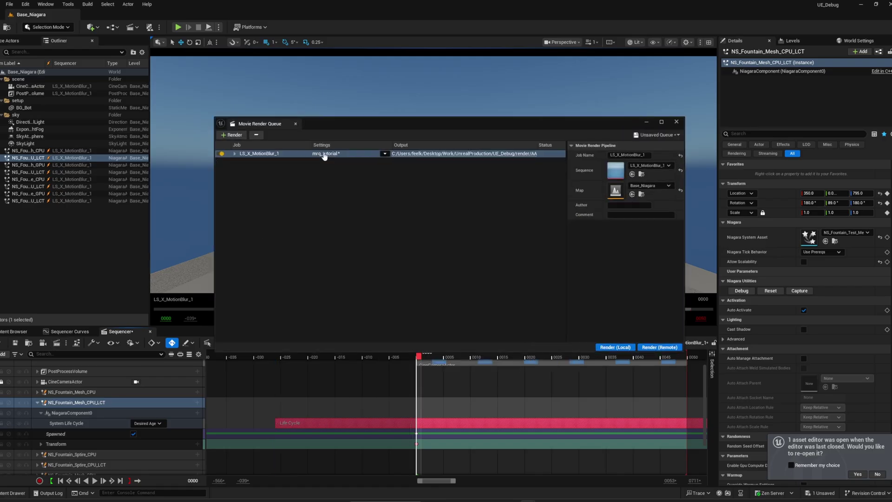
click(325, 154)
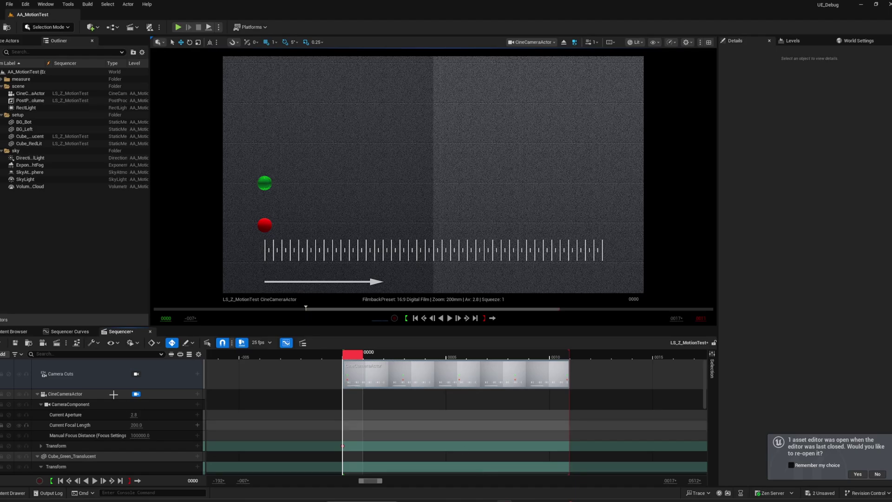
Queue LS_Z_MotionTest in Movie Render Queue and replace its mrq_tutorial configuration with the MRG_Default render graph.
click(56, 343)
drag(507, 152, 329, 128)
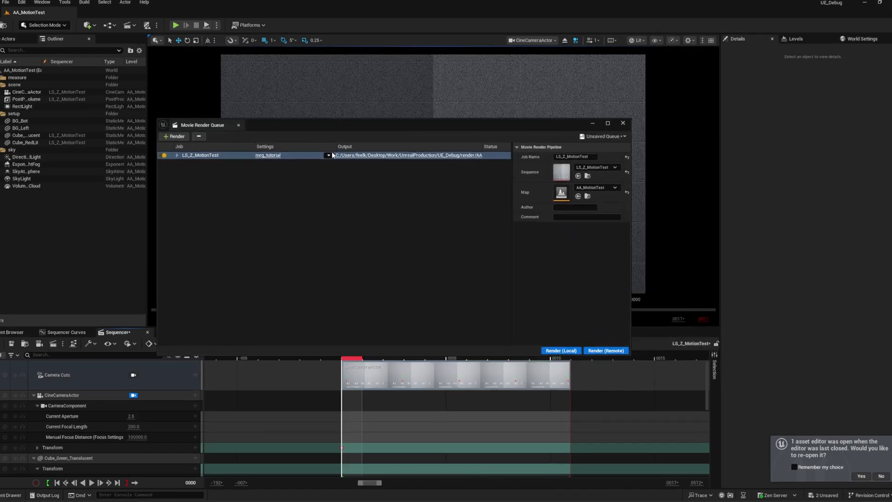
click(329, 156)
click(358, 197)
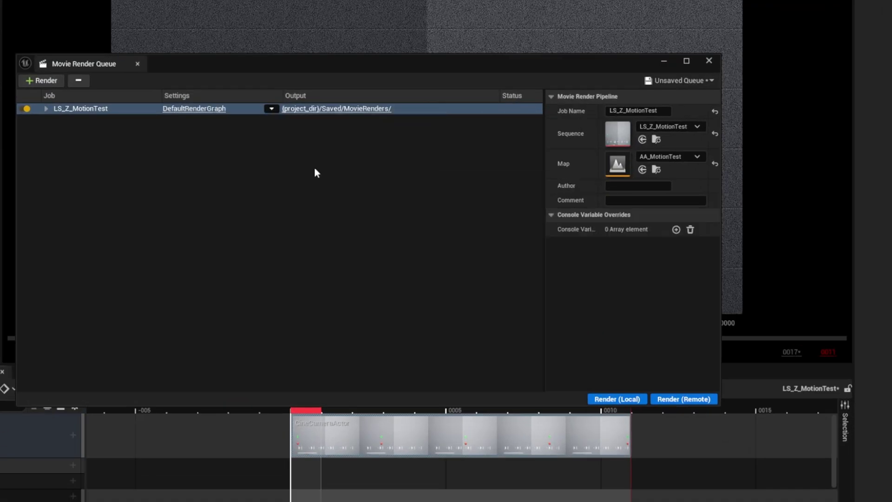
click(272, 109)
click(342, 235)
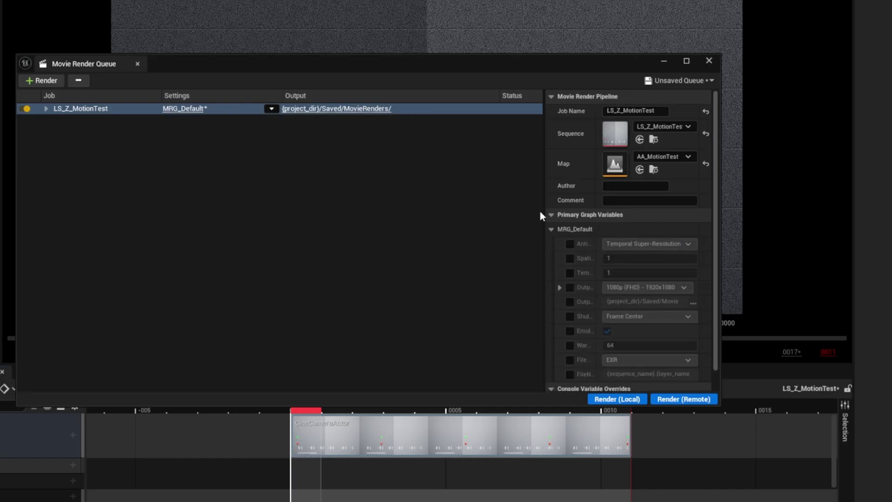
drag(542, 210, 384, 199)
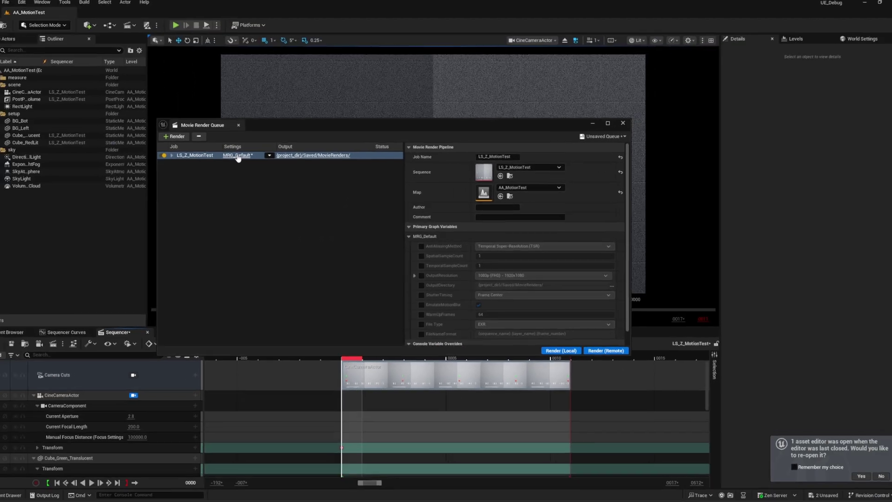
Open the MRG_Default render graph to look over its nodes and arrange it alongside the Movie Render Queue window.
click(237, 156)
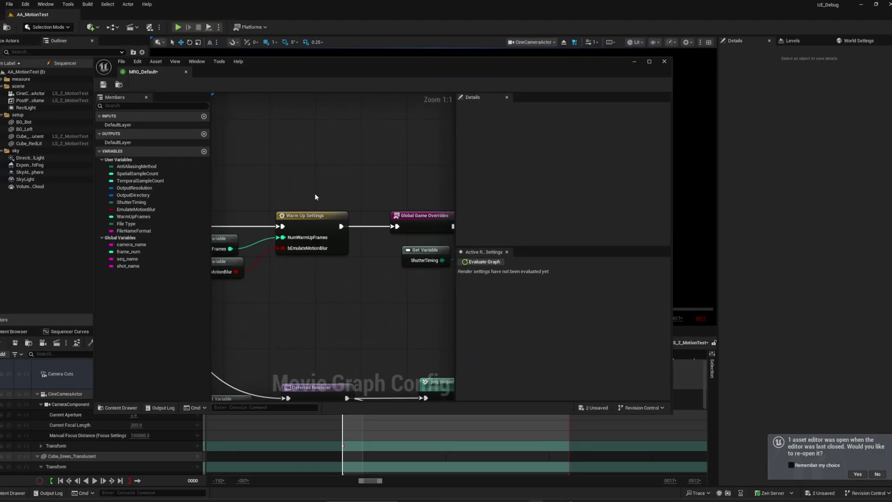
scroll(315, 194, down, 7)
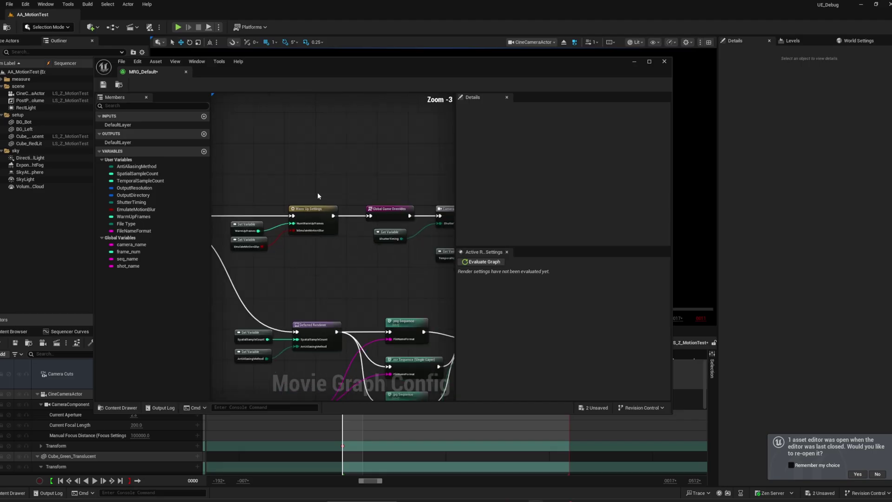
scroll(320, 190, up, 4)
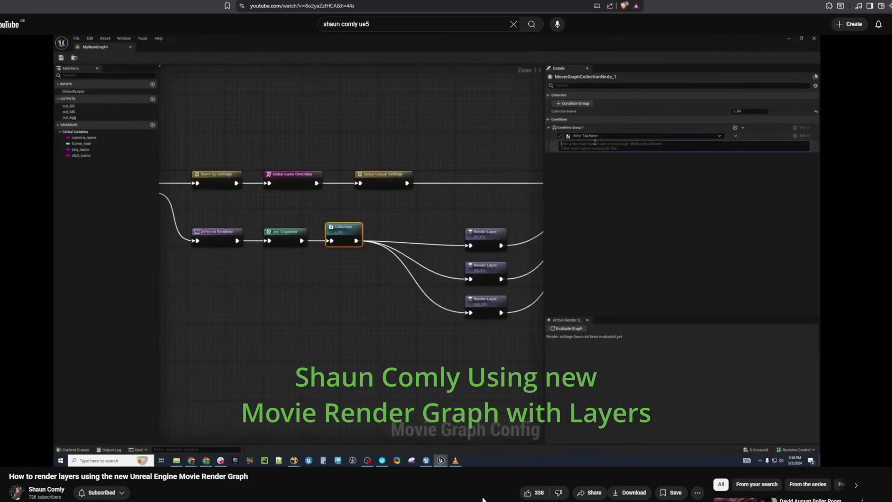
click(533, 496)
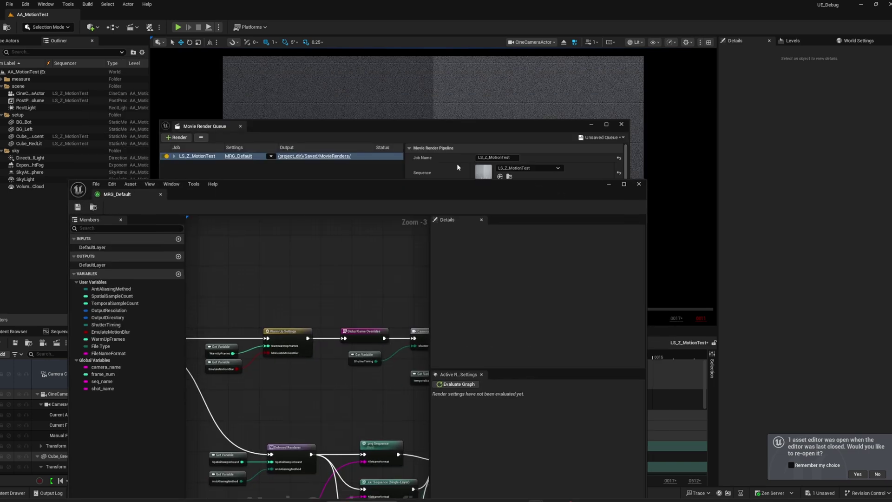
drag(320, 136, 473, 167)
drag(328, 187, 247, 62)
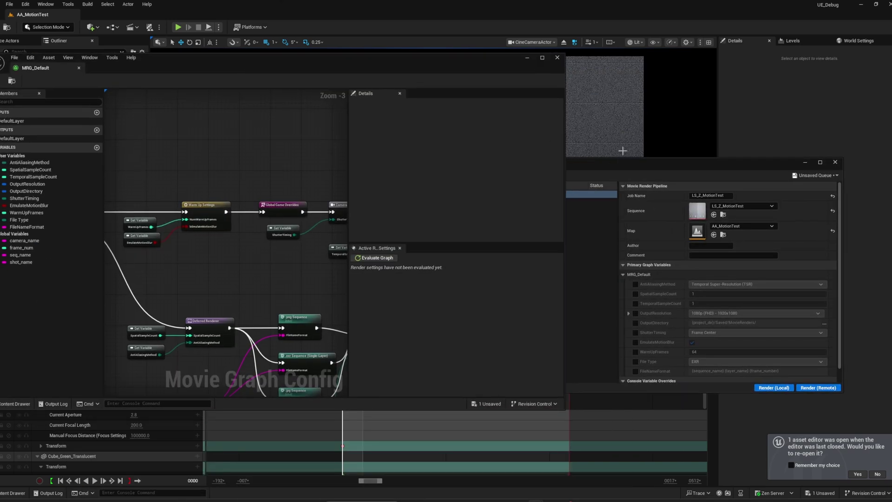
Enable the overrides for all MRG_Default primary graph variables on the job and set File Type to PNG.
click(593, 167)
drag(618, 282, 582, 284)
click(599, 324)
click(598, 333)
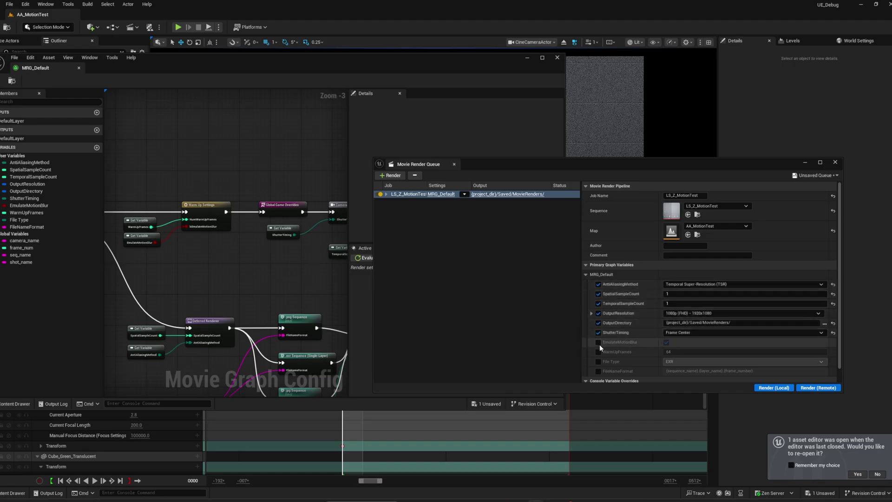
click(690, 376)
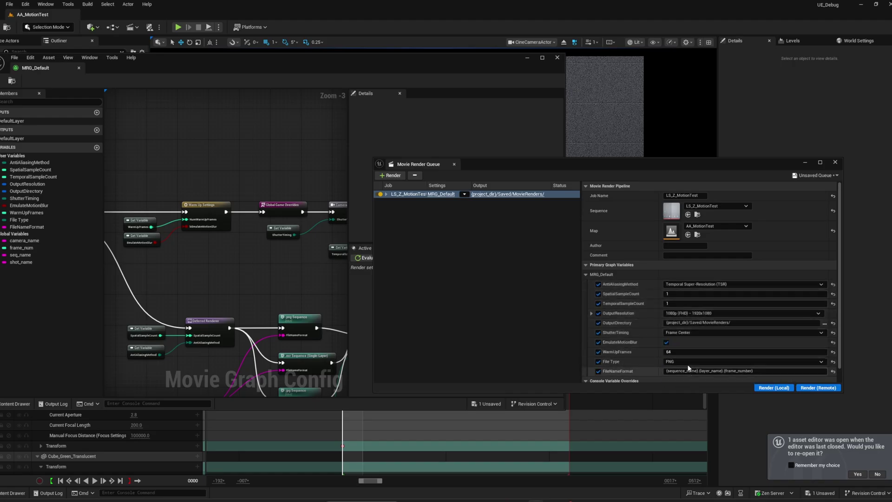
Enable Emulate Motion Blur on the graph's Warm Up Settings node.
click(227, 255)
scroll(227, 237, up, 3)
right_drag(178, 164, 227, 167)
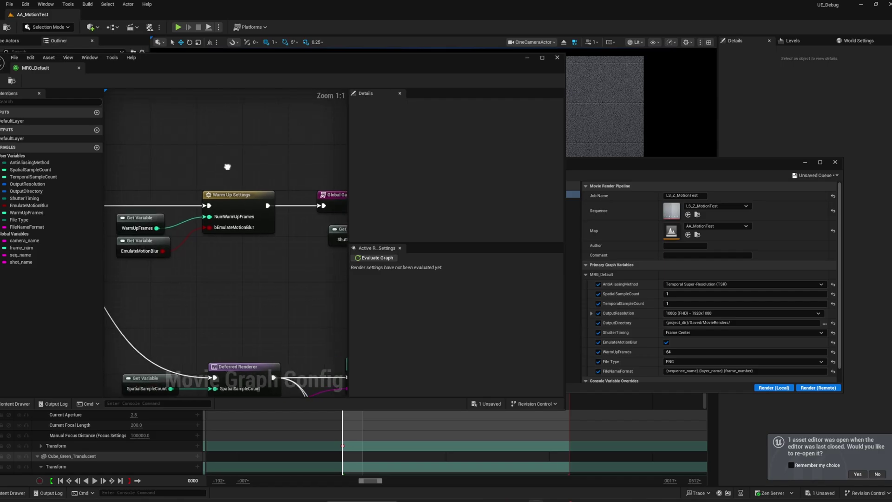
click(239, 198)
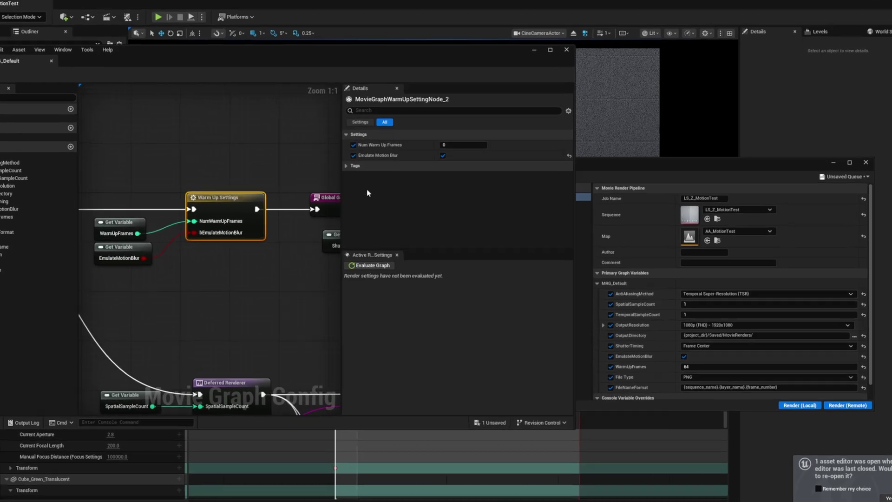
click(443, 156)
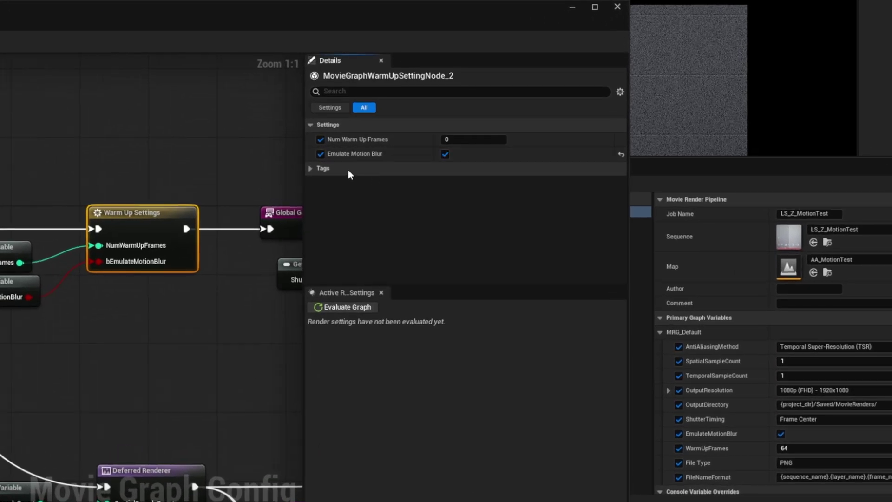
Evaluate the graph and examine the resolved Warm Up Settings under Globals.
click(332, 309)
click(309, 335)
click(317, 379)
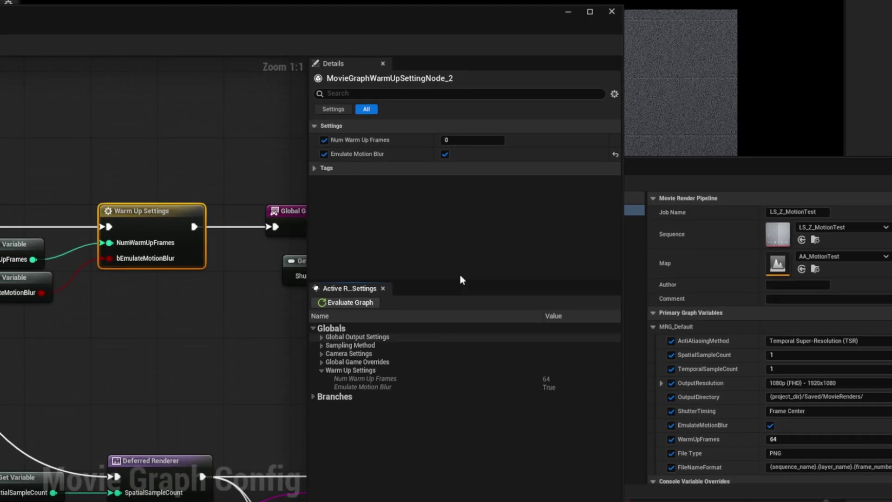
Bring the Movie Render Queue forward, edit the job's TemporalSampleCount and render LS_Z_MotionTest locally.
drag(693, 170, 663, 169)
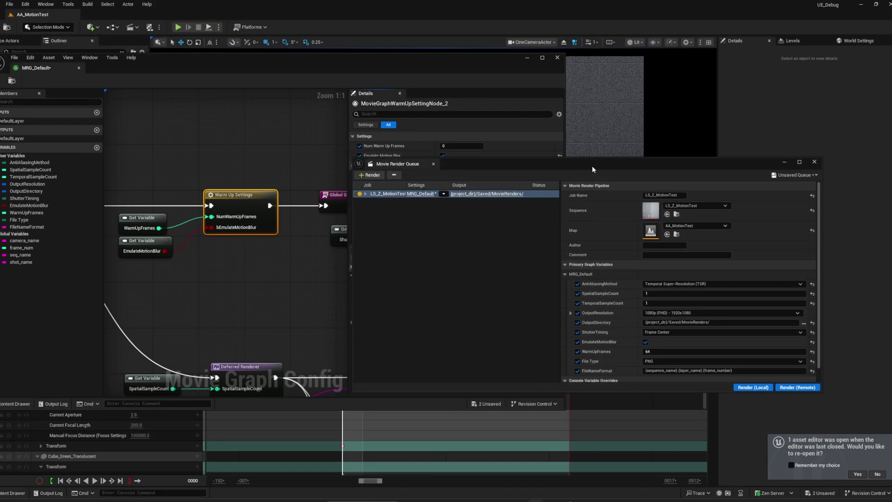
drag(592, 165, 389, 134)
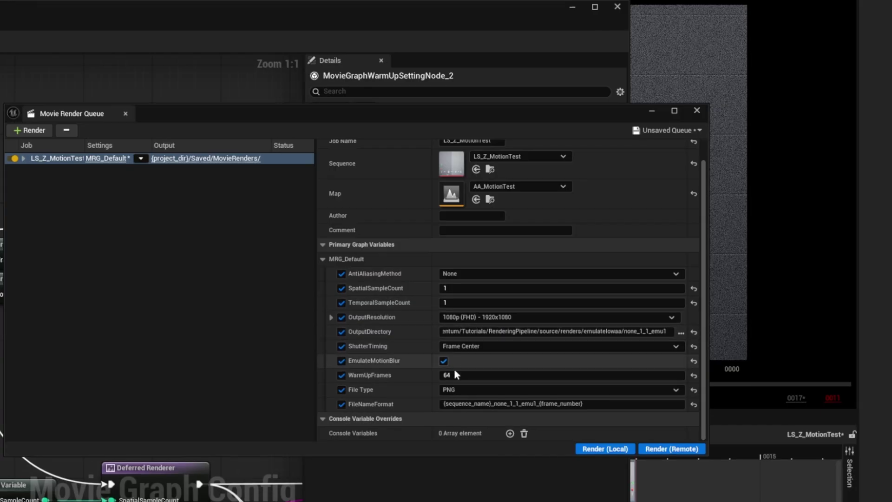
click(451, 303)
click(604, 448)
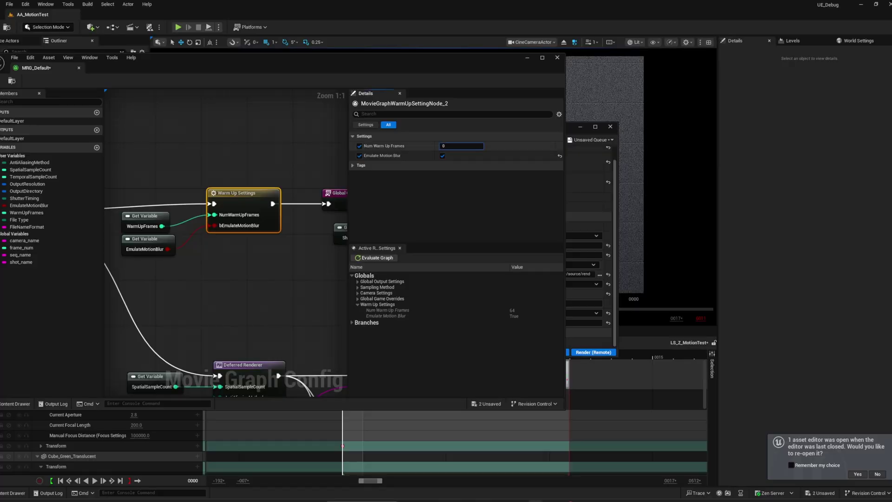
Set Num Warm Up Frames to 32 on the Warm Up Settings node and return to the Movie Render Queue.
drag(461, 146, 483, 146)
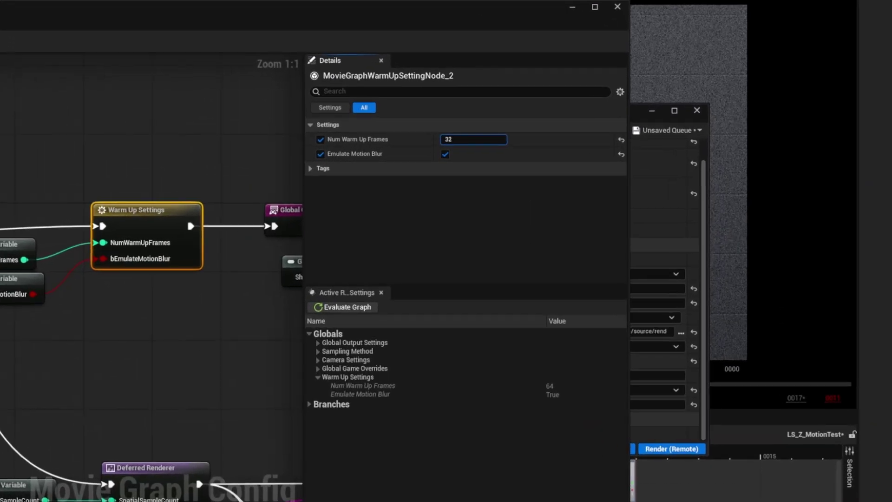
drag(627, 2, 499, 152)
drag(458, 121, 493, 15)
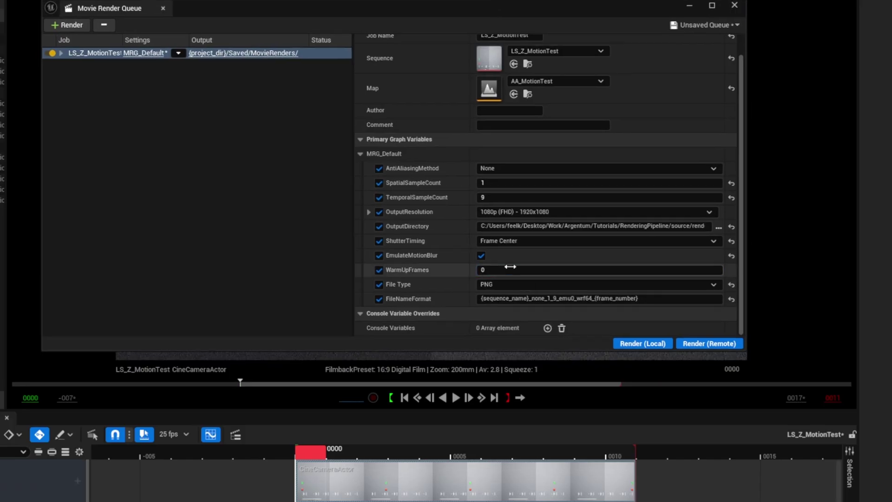
Set TemporalSampleCount to 3 and WarmUpFrames to 128 with EmulateMotionBlur disabled, and render the job locally.
click(499, 197)
text(3)
click(482, 256)
ctrl+scroll(464, 481, down, 8)
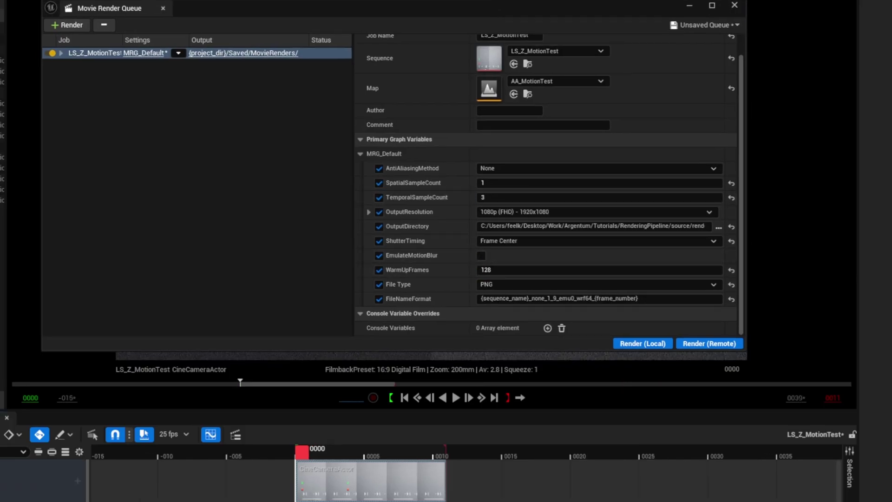
click(643, 343)
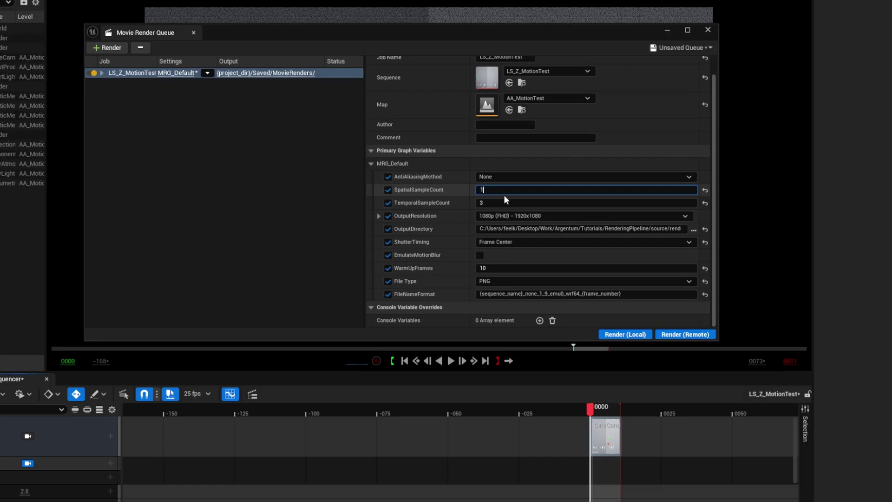
Set SpatialSampleCount to 1000 and TemporalSampleCount to 1, and render the job locally.
text(000)
key(Tab)
text(1)
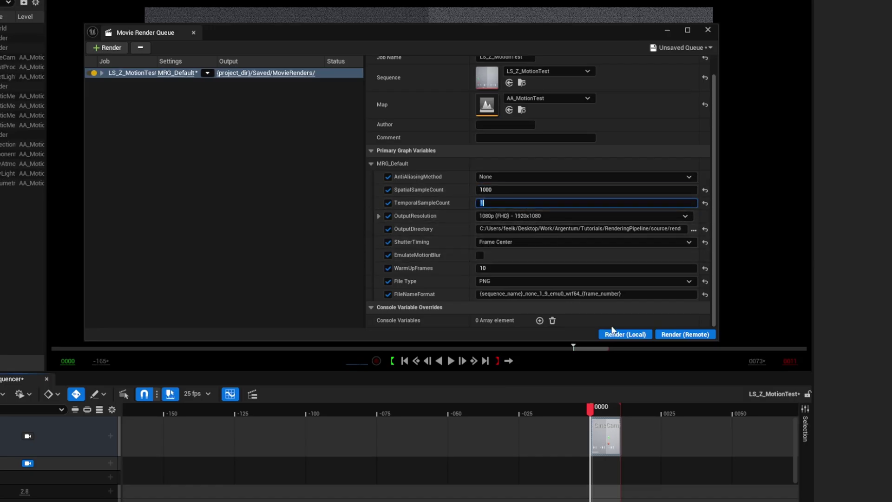
click(613, 334)
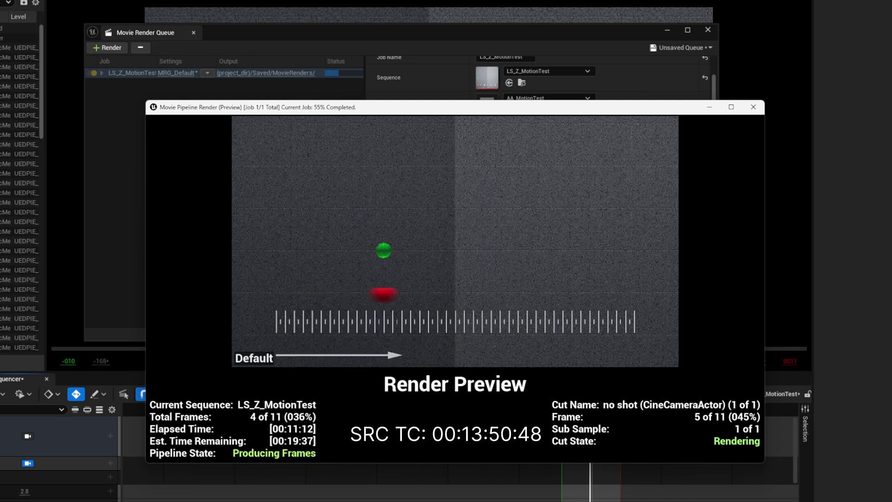
Set WarmUpFrames to 500, TemporalSampleCount to 1000 and SpatialSampleCount to 1, and start a local render.
click(505, 268)
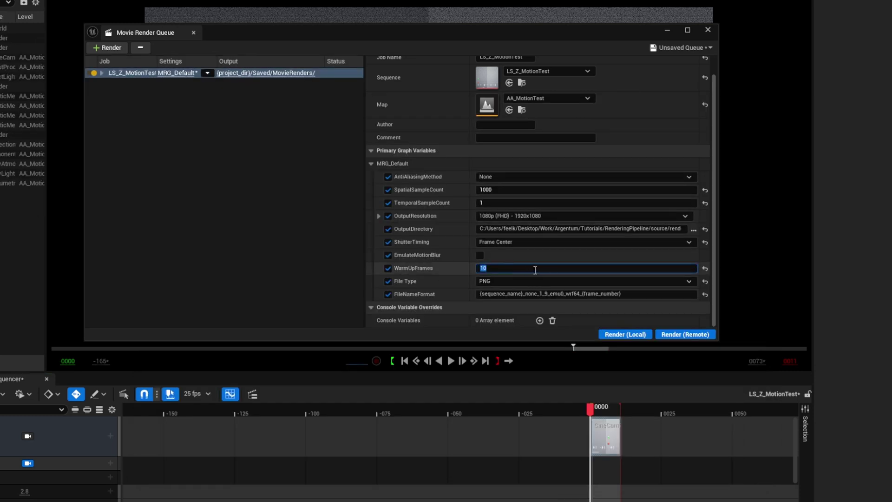
text(500)
click(497, 203)
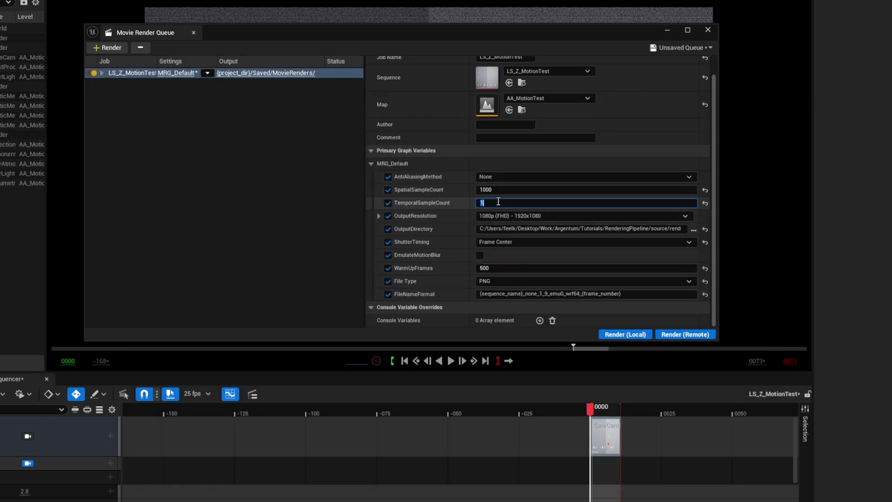
text(1000)
click(507, 190)
text(1)
click(614, 333)
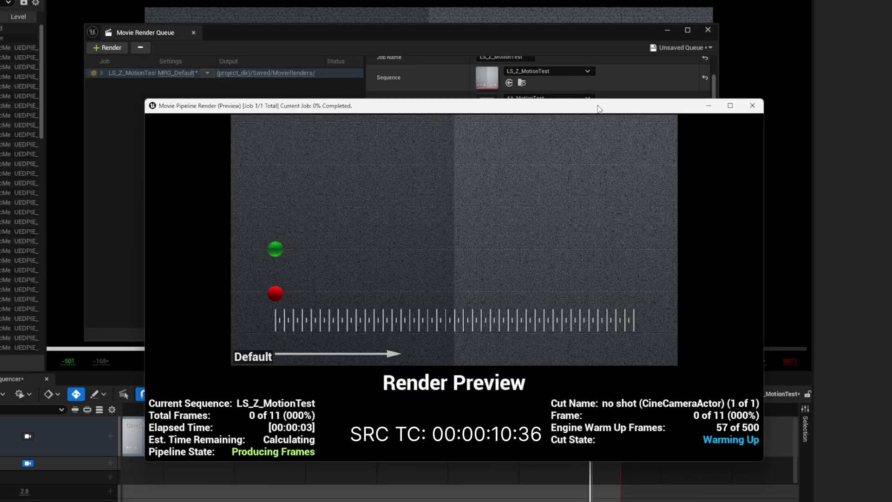
drag(597, 106, 524, 29)
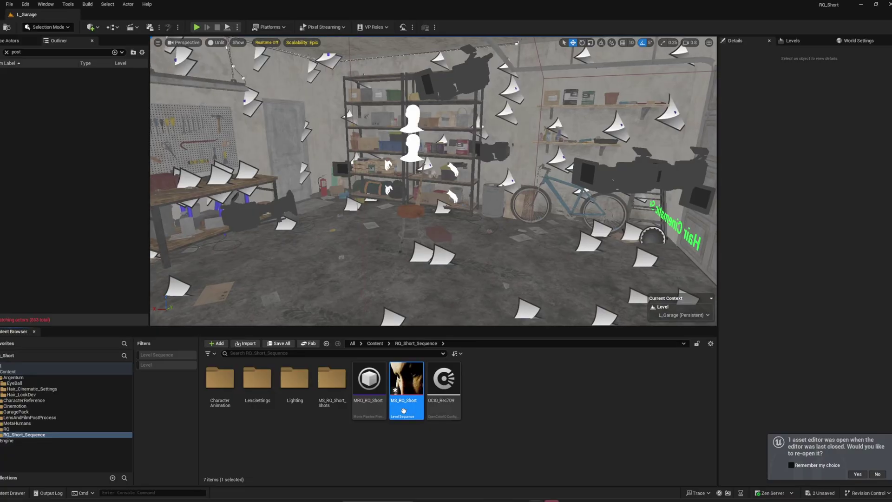
Open the MS_RQ_Short level sequence and view frame 0367 in a Lit viewport.
double_click(403, 411)
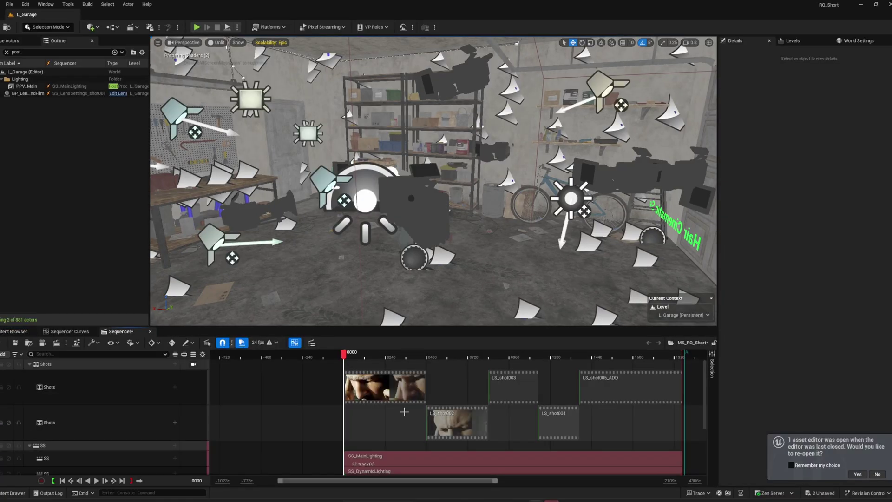
right_drag(433, 181, 481, 182)
drag(350, 358, 387, 358)
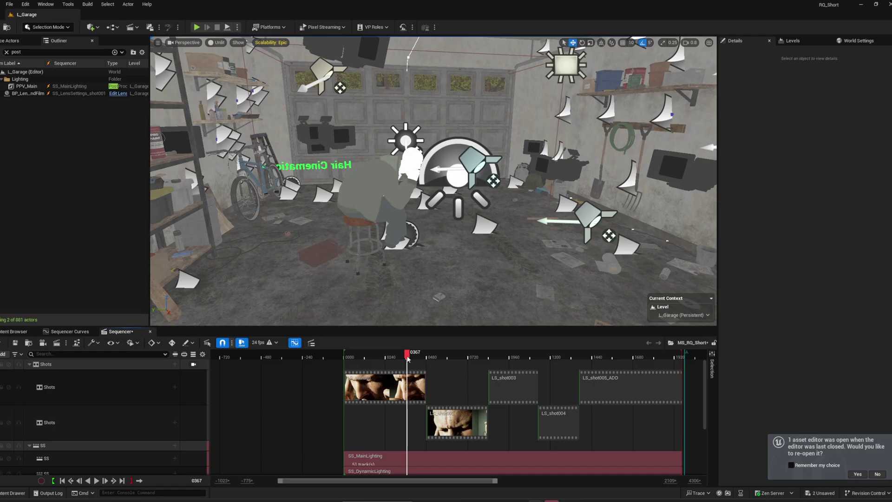
scroll(407, 404, down, 1)
click(373, 433)
key(alt+4)
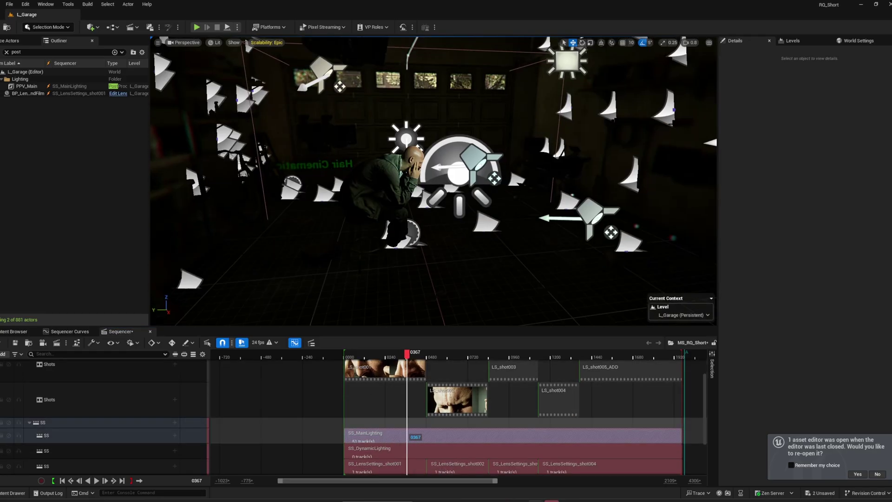
Deactivate the SS_MainLighting section, scrub through the LS_shot003 range to check the scene, and reactivate the section.
right_click(374, 436)
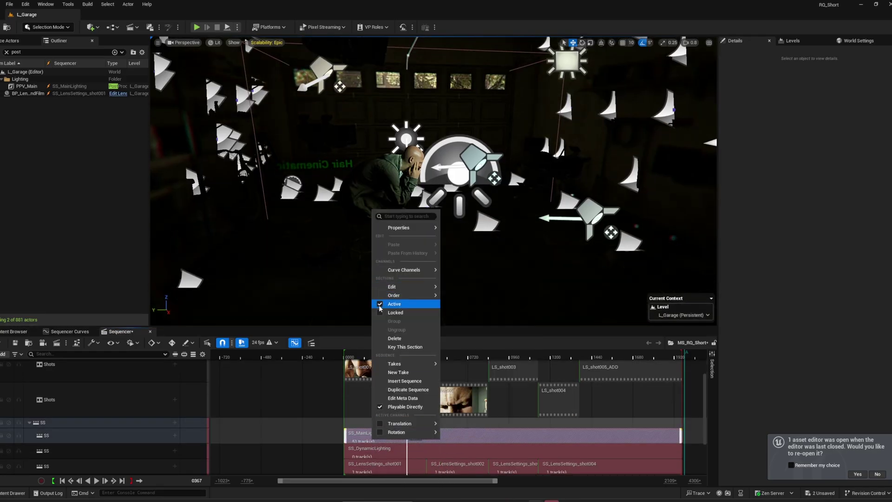
click(380, 304)
click(451, 357)
drag(447, 355, 518, 354)
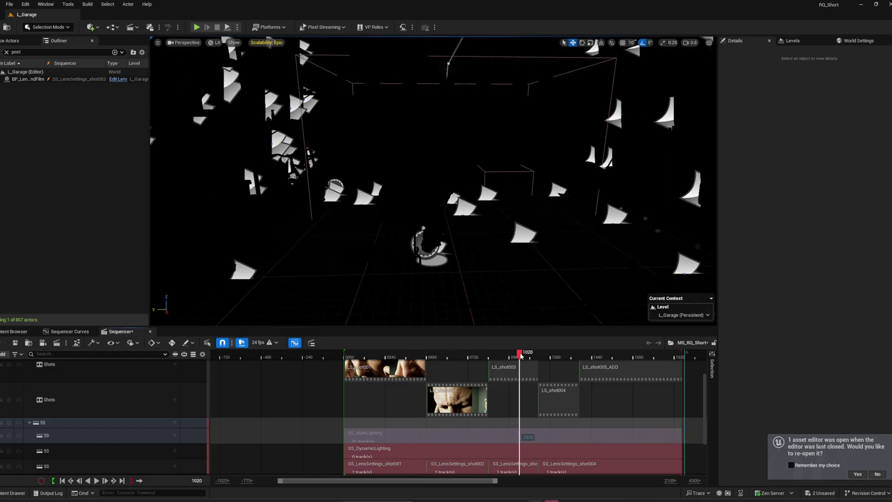
right_click(456, 437)
click(465, 303)
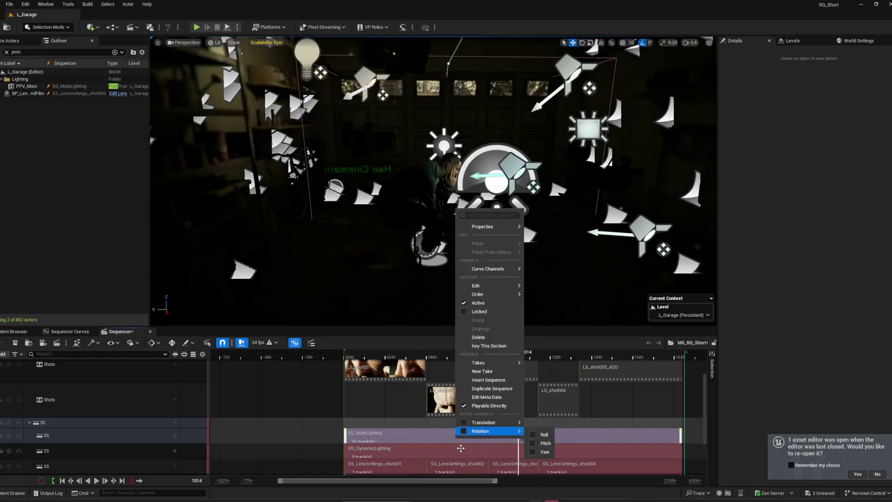
Deactivate the SS_LensSettings_shot003 section in the subsequence tracks.
click(453, 456)
scroll(453, 456, down, 2)
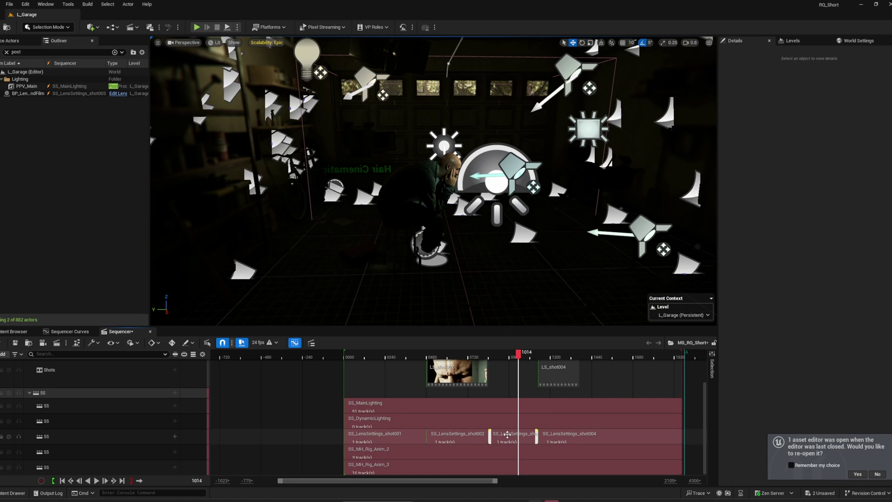
right_click(510, 436)
click(517, 300)
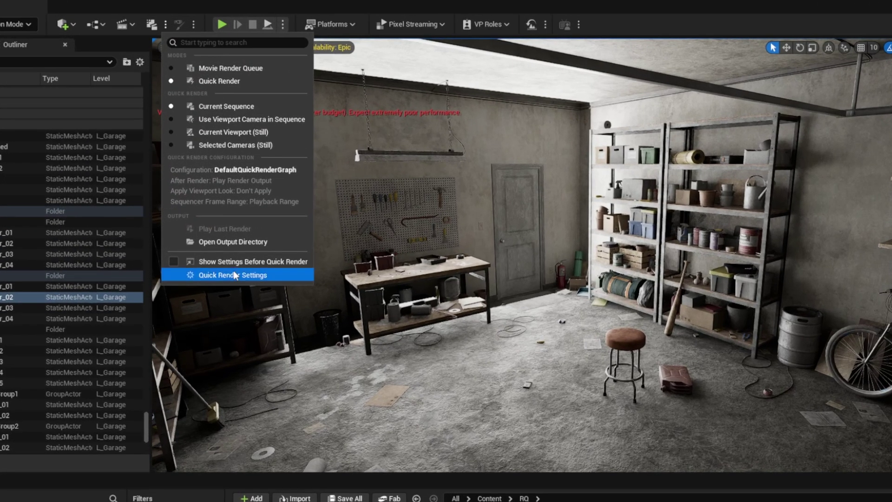
Set Quick Render to Current Viewport (Still) with DefaultQuickRenderGraph and render the garage view.
click(233, 274)
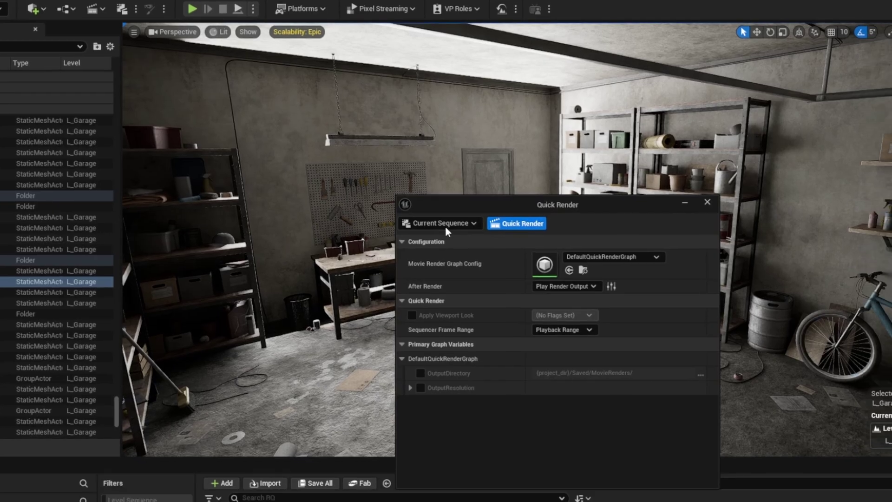
click(471, 239)
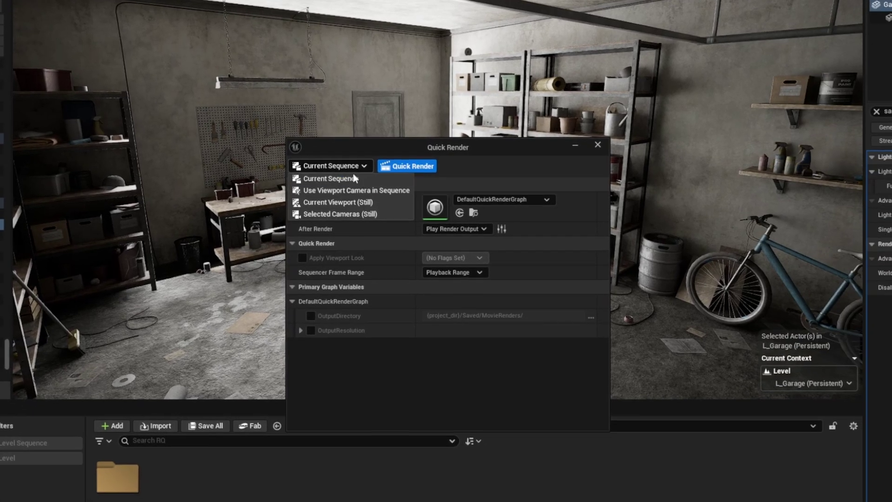
click(369, 202)
drag(398, 145, 583, 158)
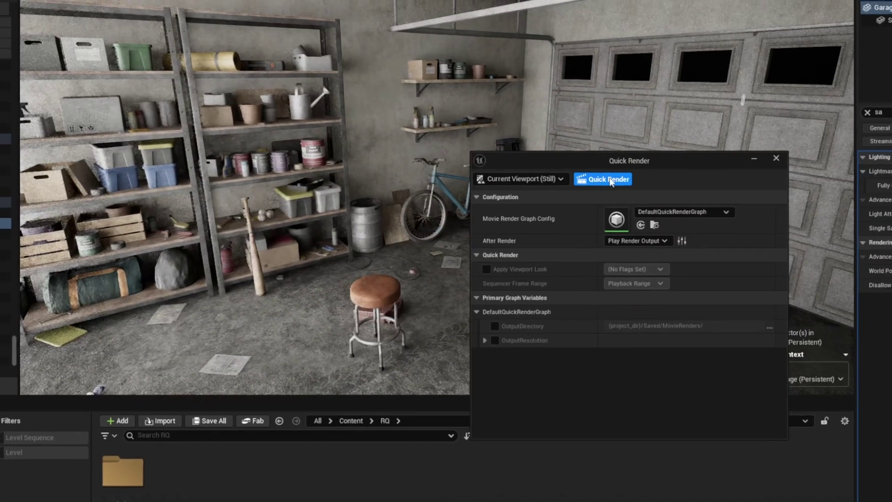
click(606, 178)
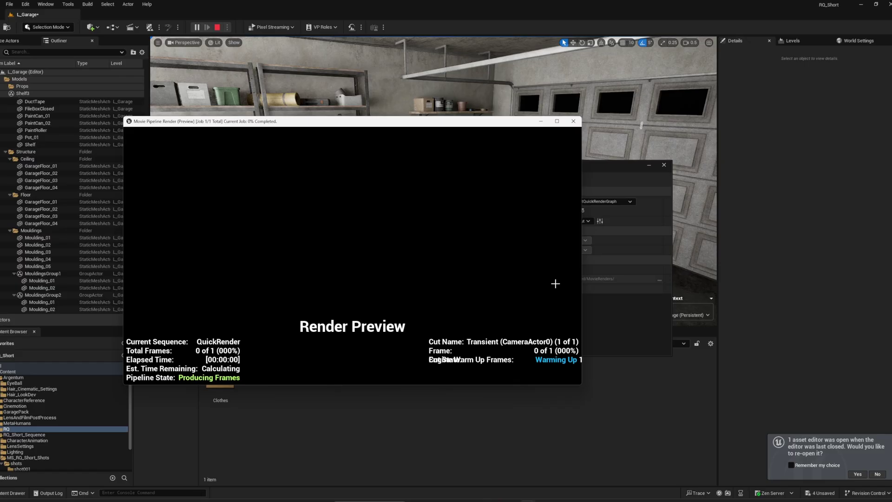